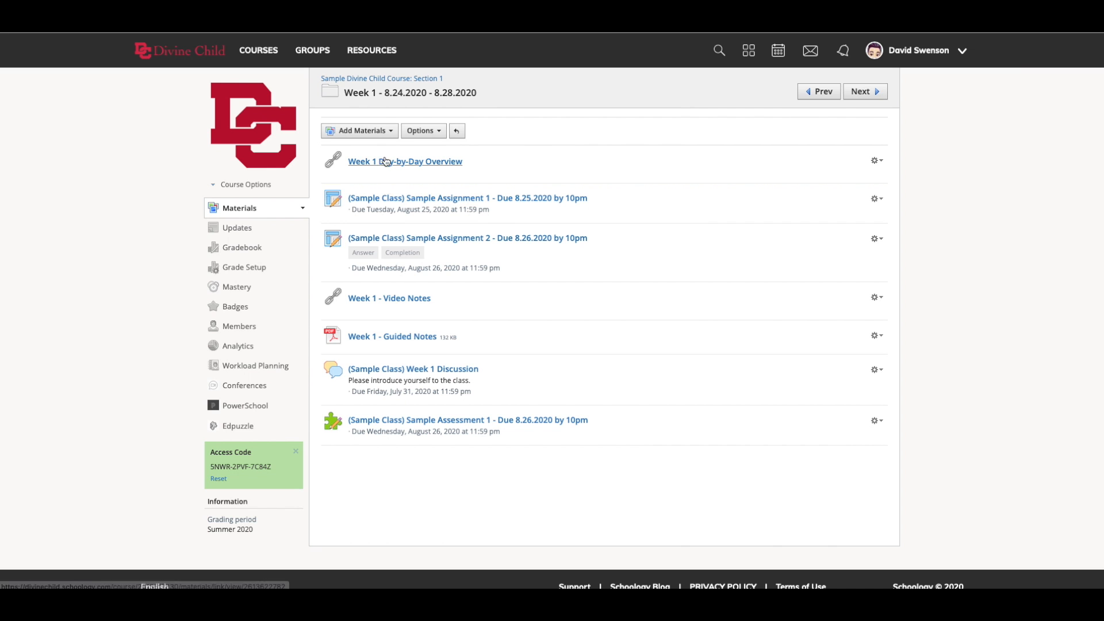
click(385, 137)
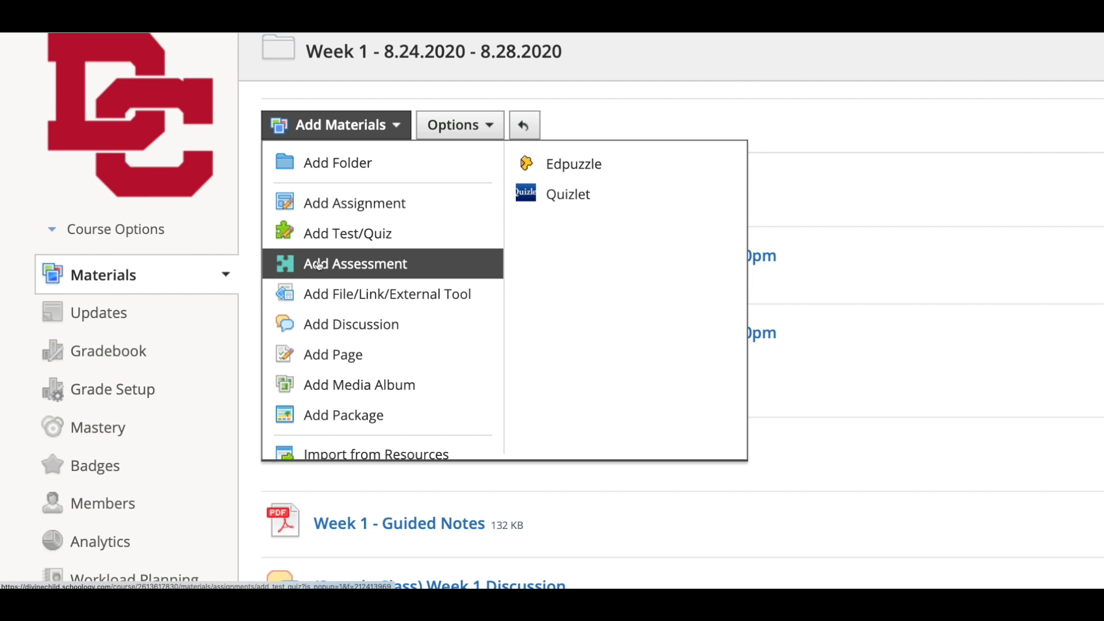
click(346, 127)
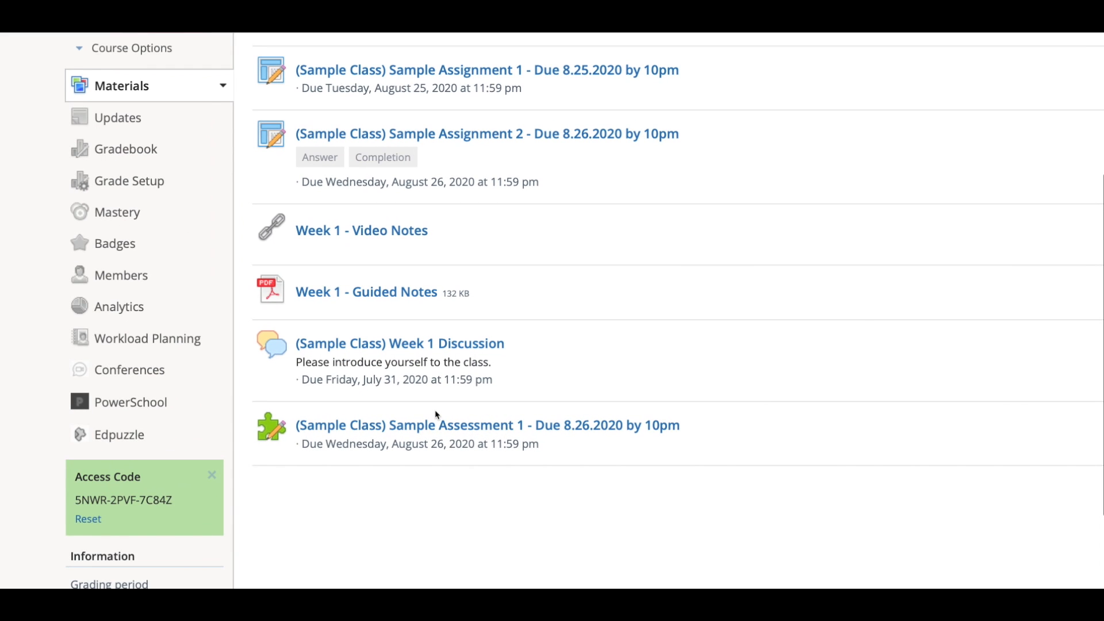
- Disable comments on Sample Assessment 1, save the changes, and open the assessment
scroll(436, 416, right, 2)
mouse_move(391, 399)
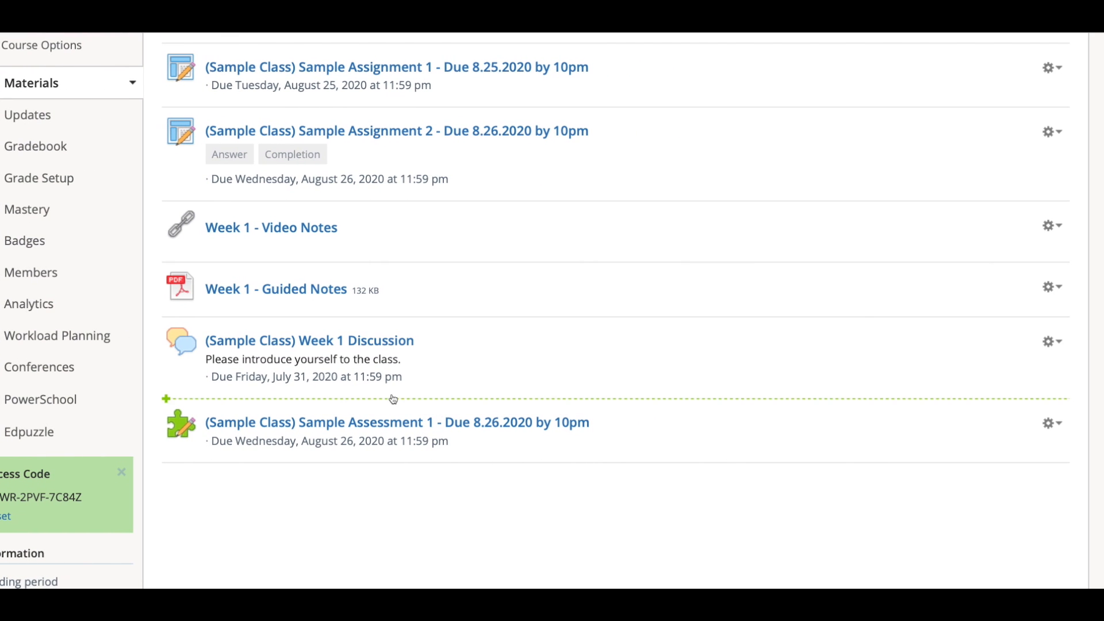
scroll(394, 404, right, 2)
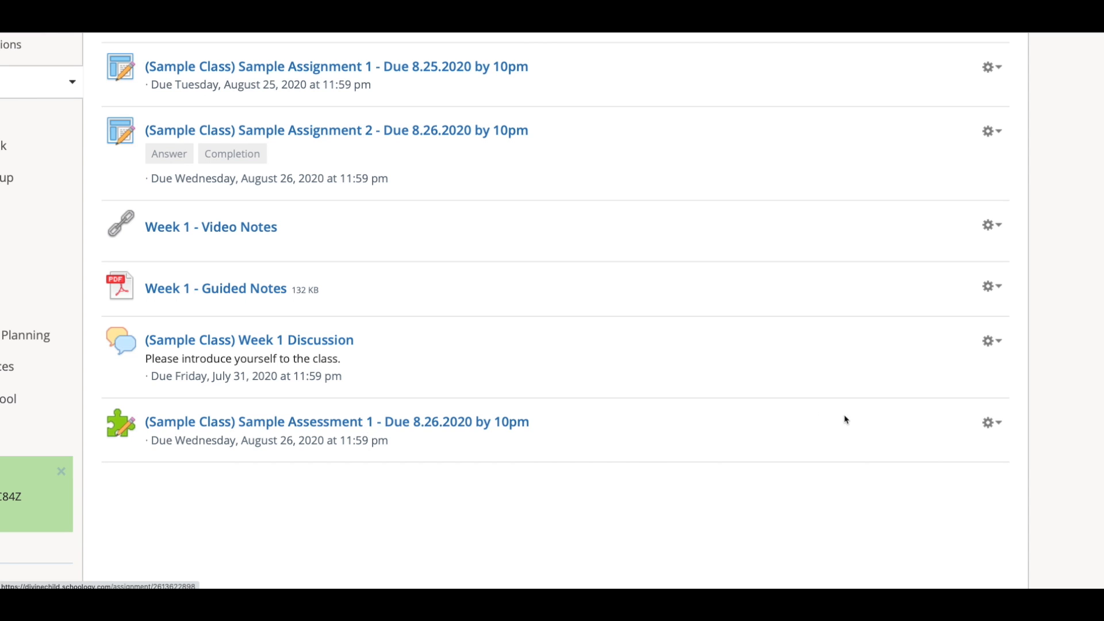
click(992, 424)
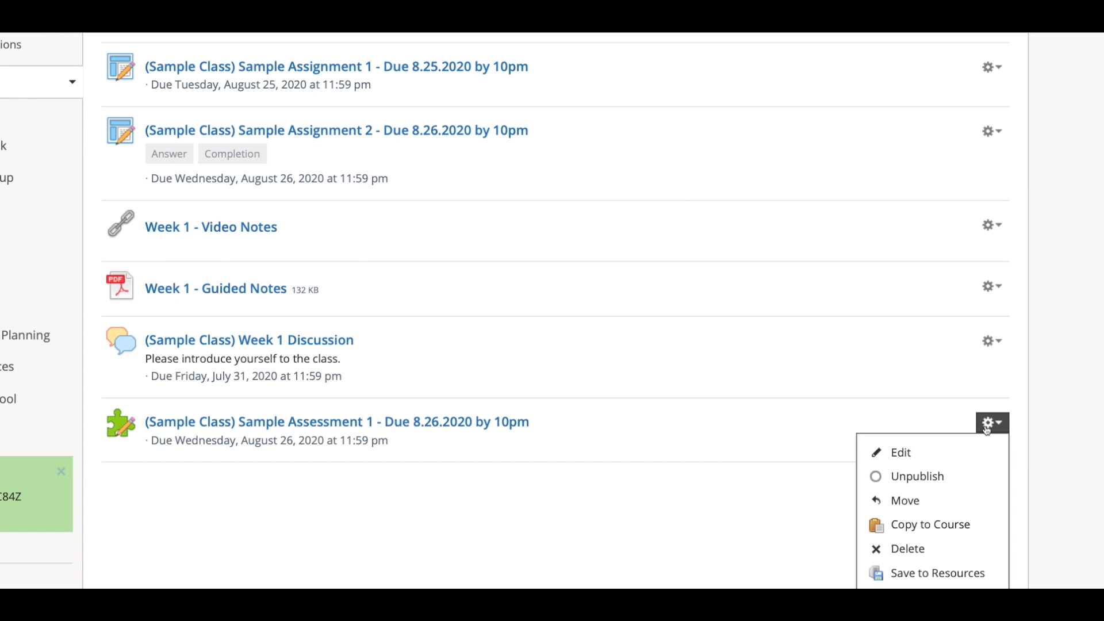
click(956, 451)
scroll(956, 449, right, 3)
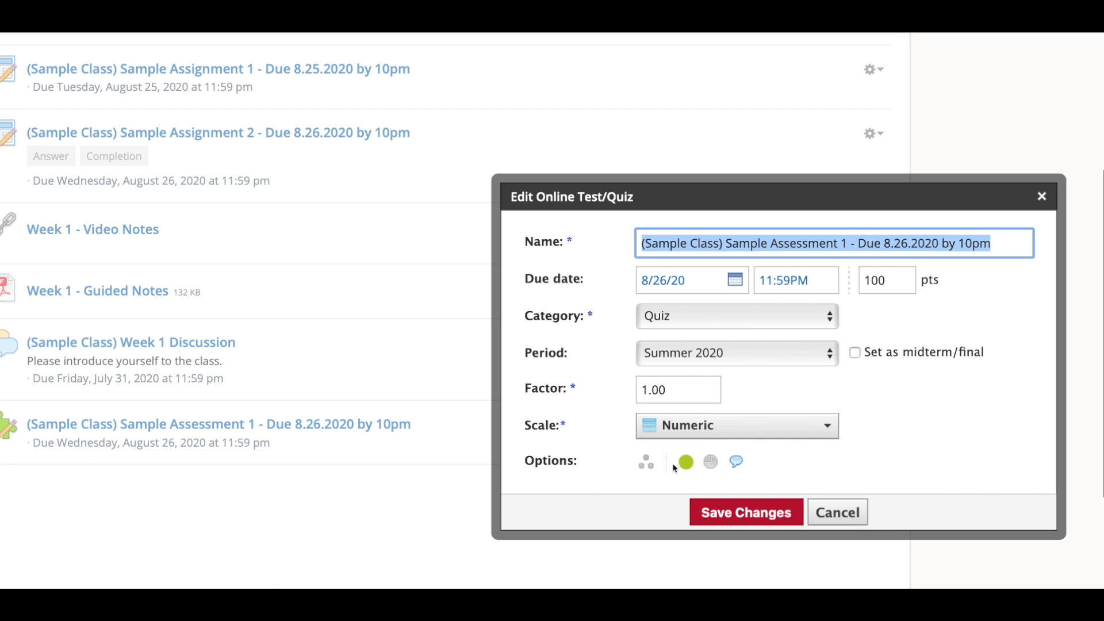
click(710, 464)
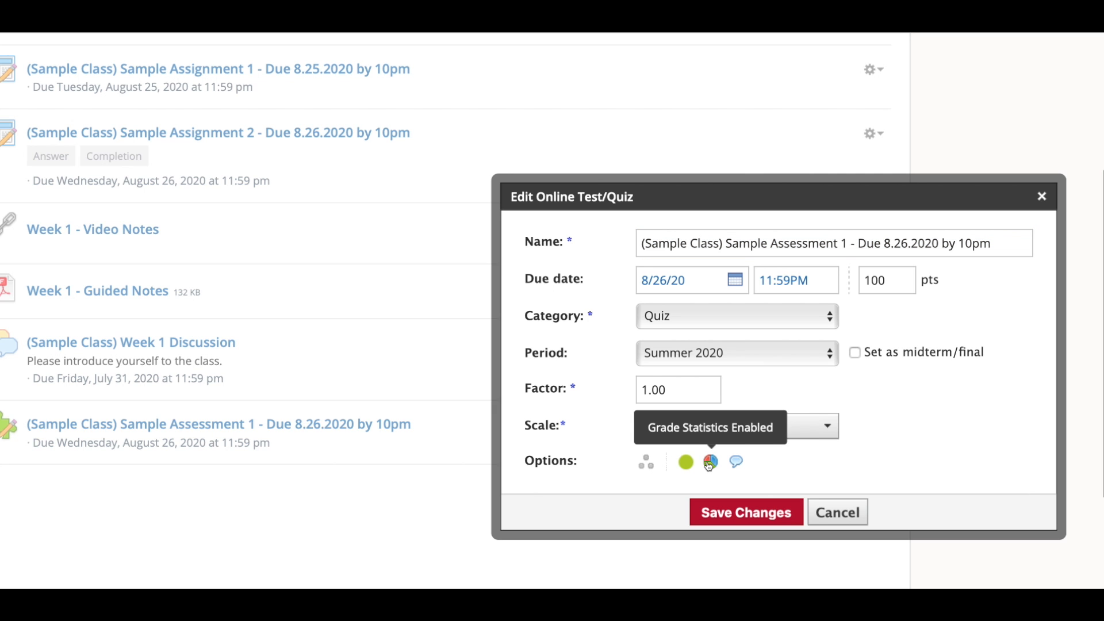
click(748, 462)
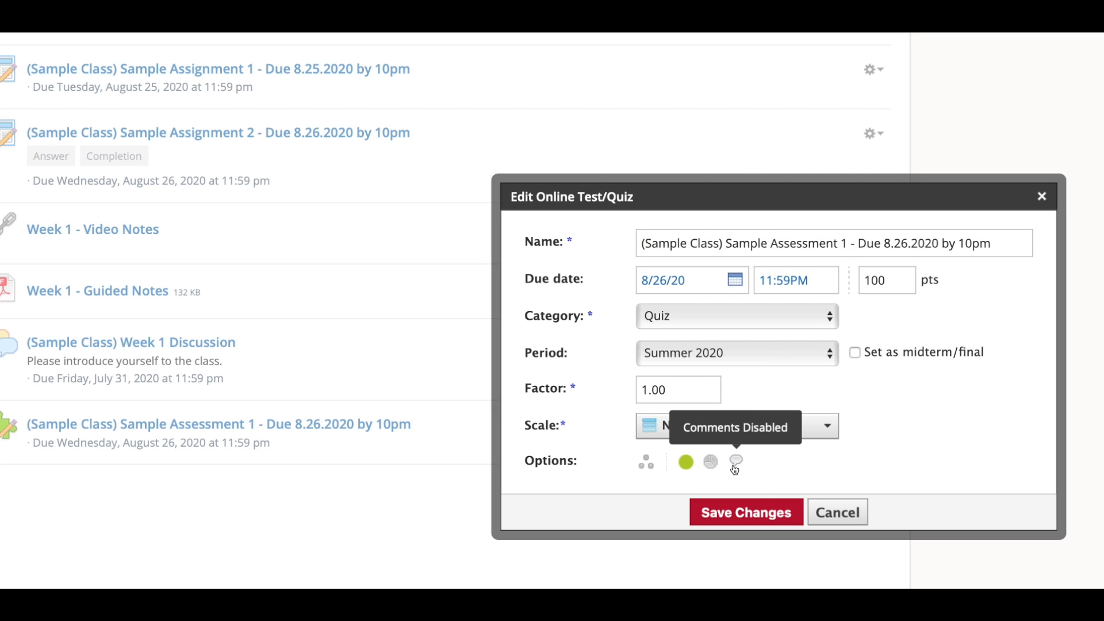
click(757, 513)
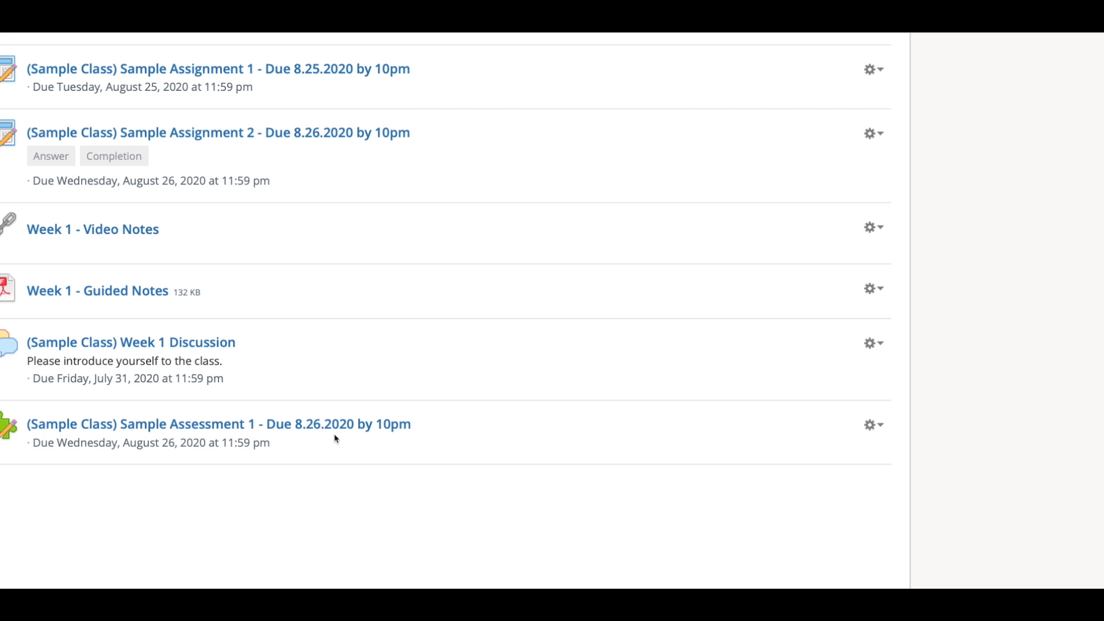
click(329, 430)
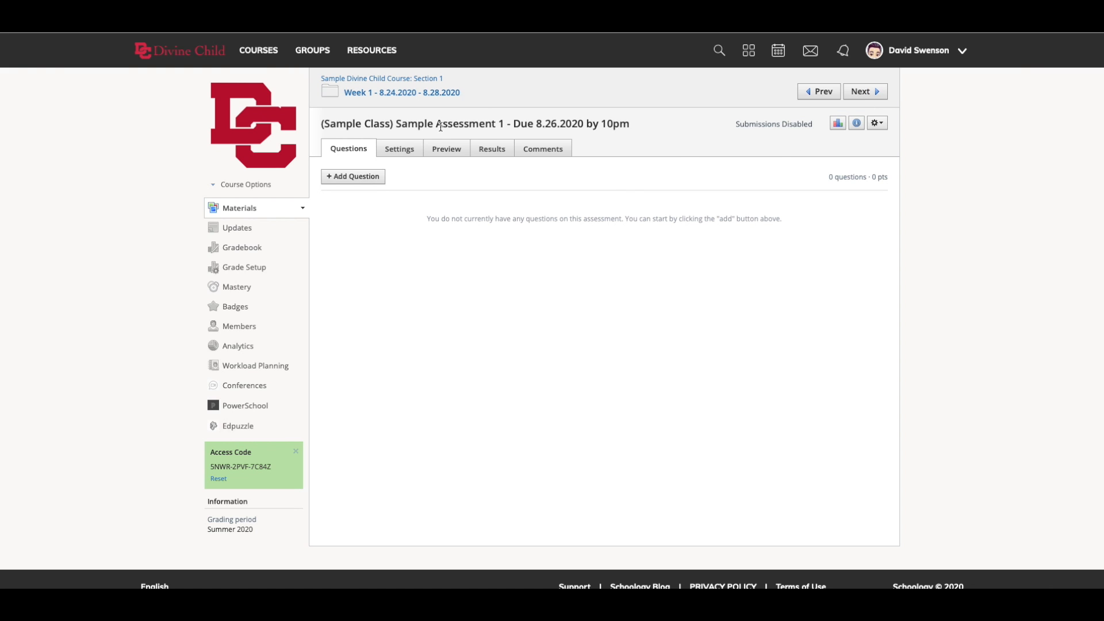
- Review the assessment's submission status, category and grading period details, and available actions
drag(736, 124, 814, 123)
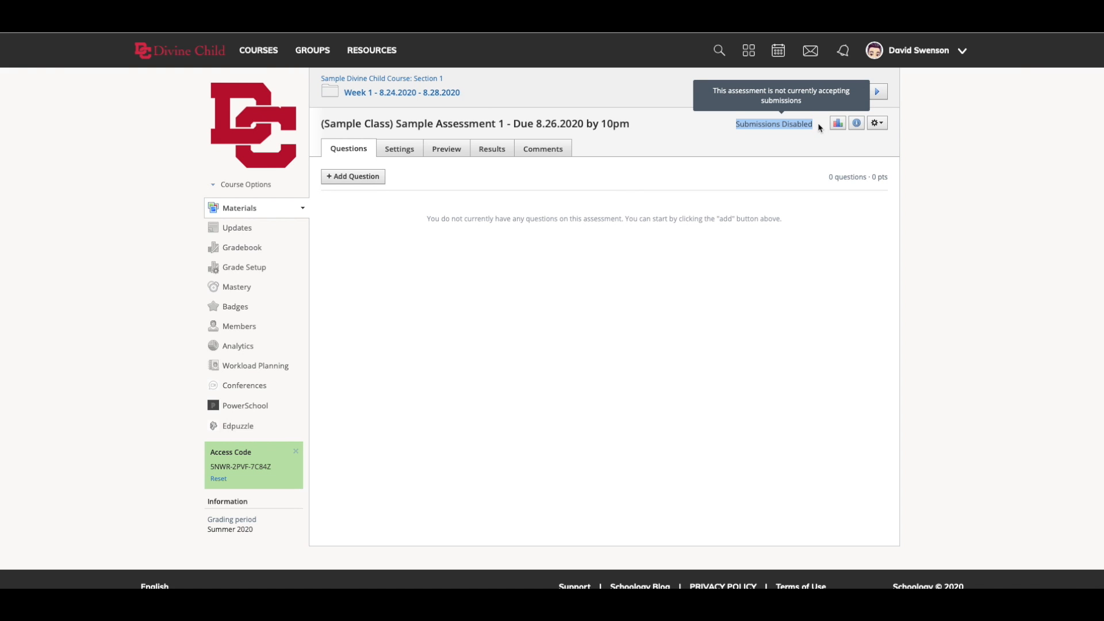
click(857, 125)
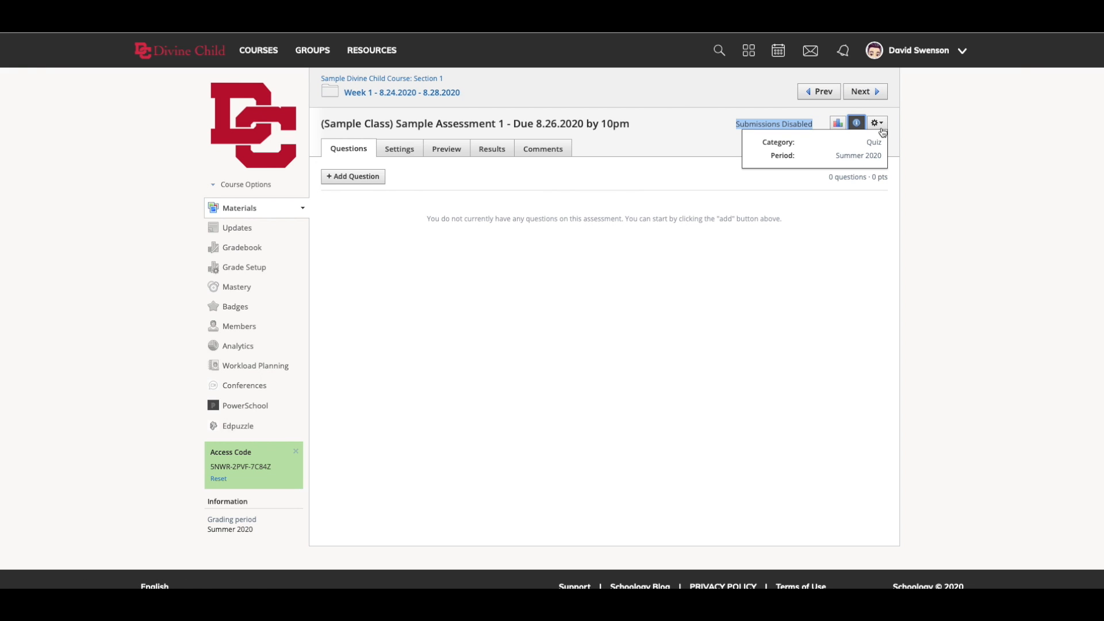
click(881, 123)
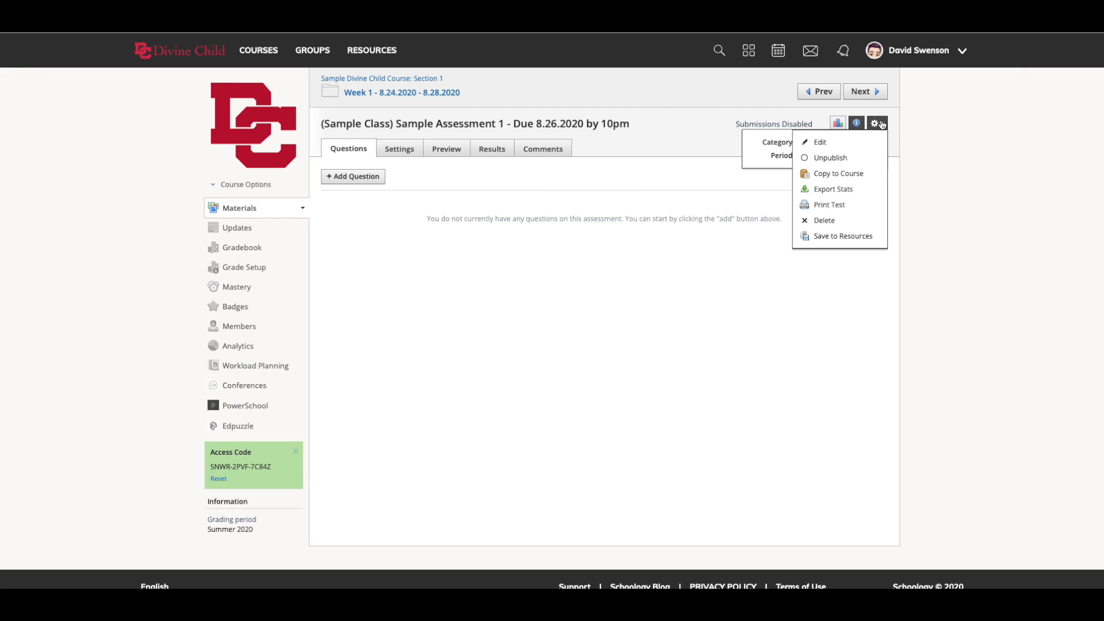
click(944, 146)
click(877, 122)
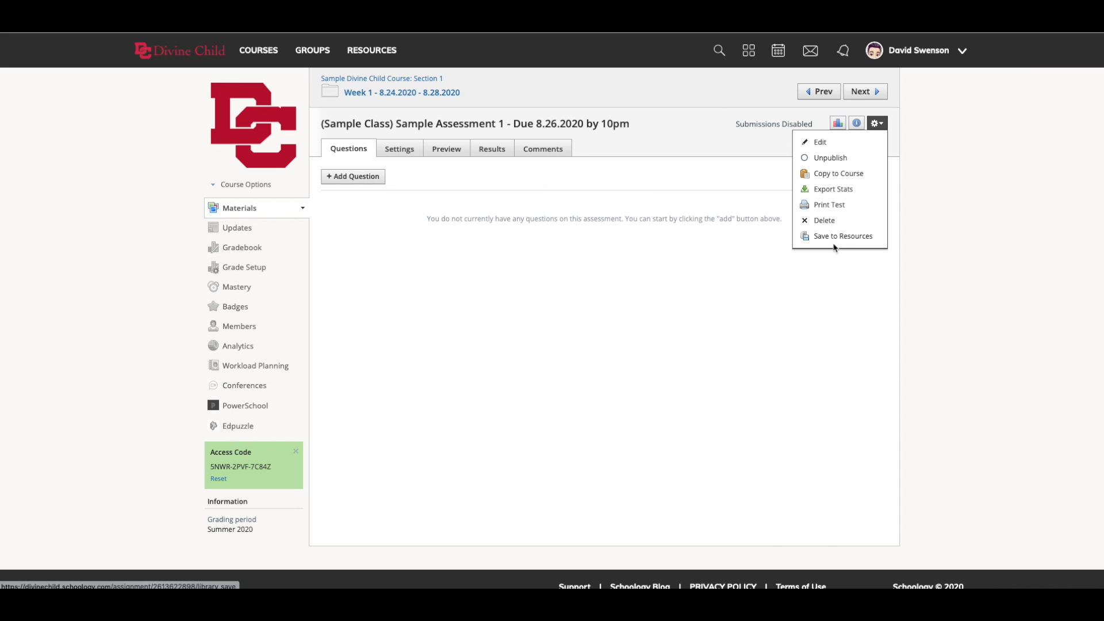
click(834, 288)
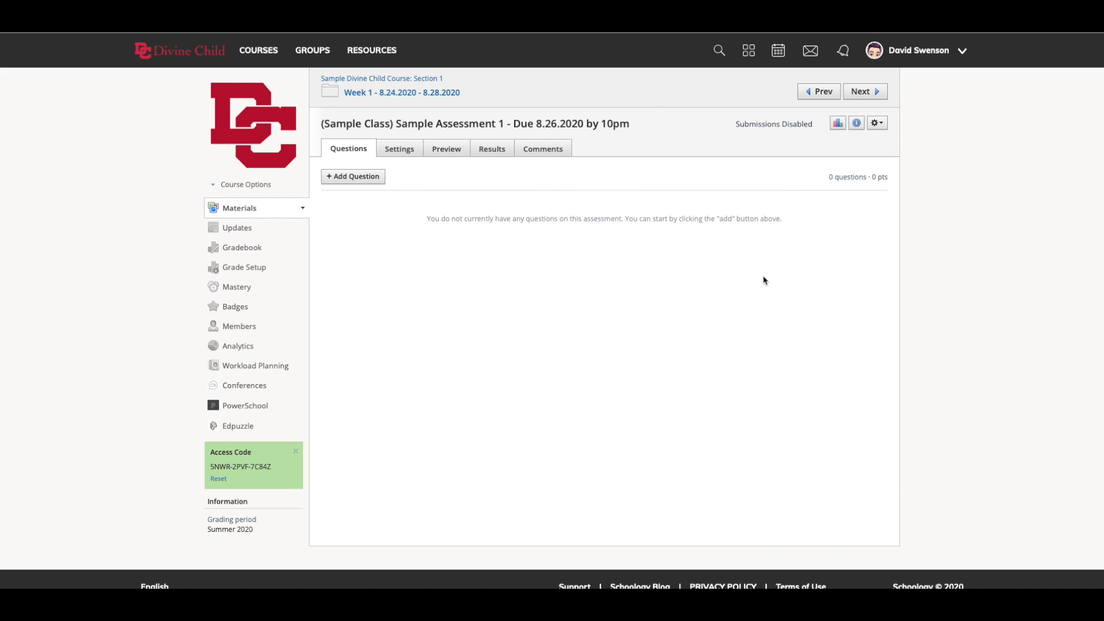
- Start a multiple choice question with the text "How many Big Ten teams are there?"
click(351, 178)
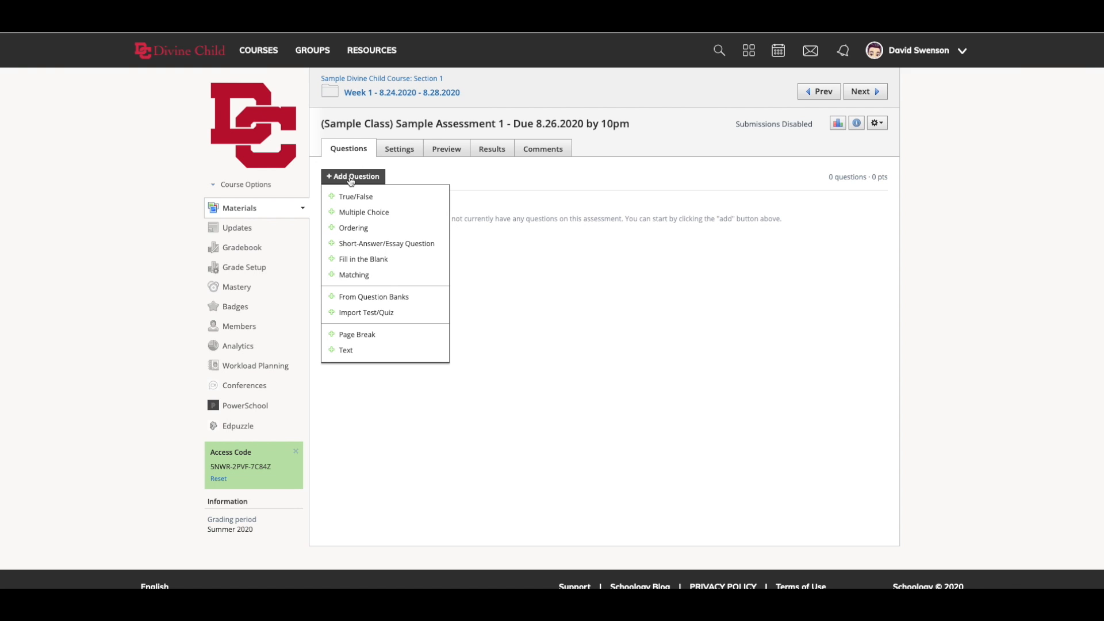
click(364, 212)
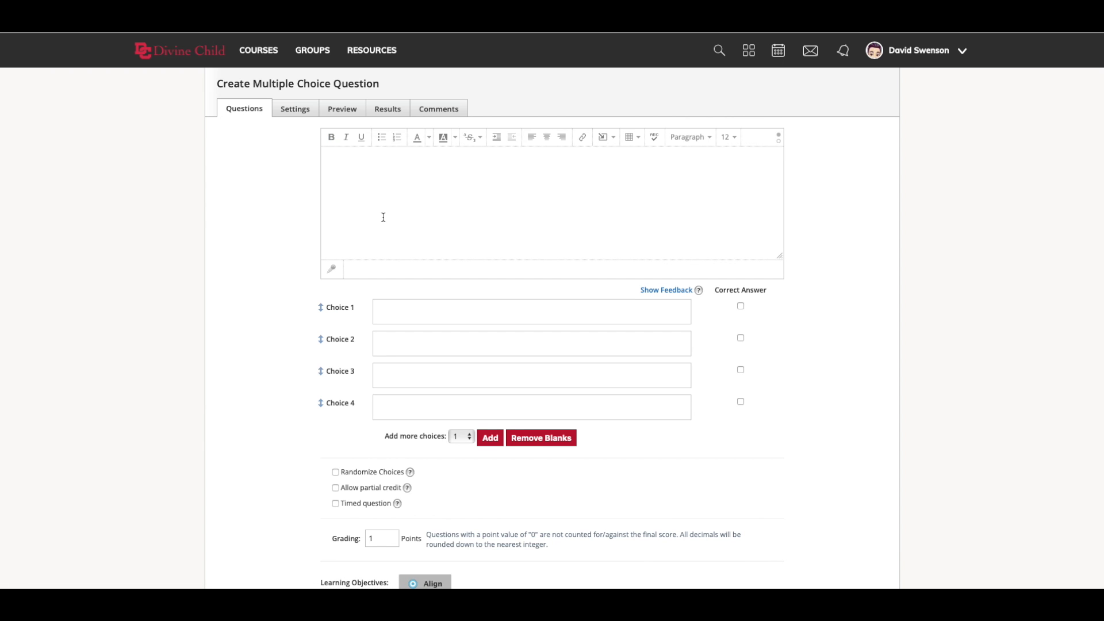
text(How many Big Ten teams are there?)
- Enter the four answer choices 10, 11, 12 and 14, and mark 14 as the correct answer
click(432, 319)
text(10)
click(421, 344)
text(11)
click(395, 370)
text(12)
click(391, 407)
text(14)
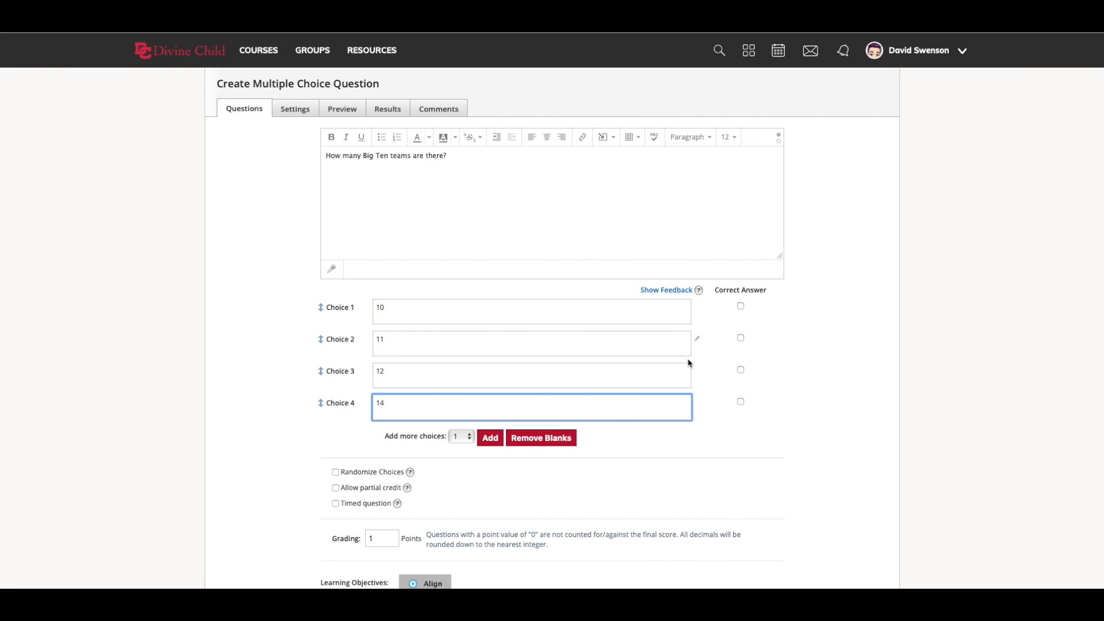
click(741, 402)
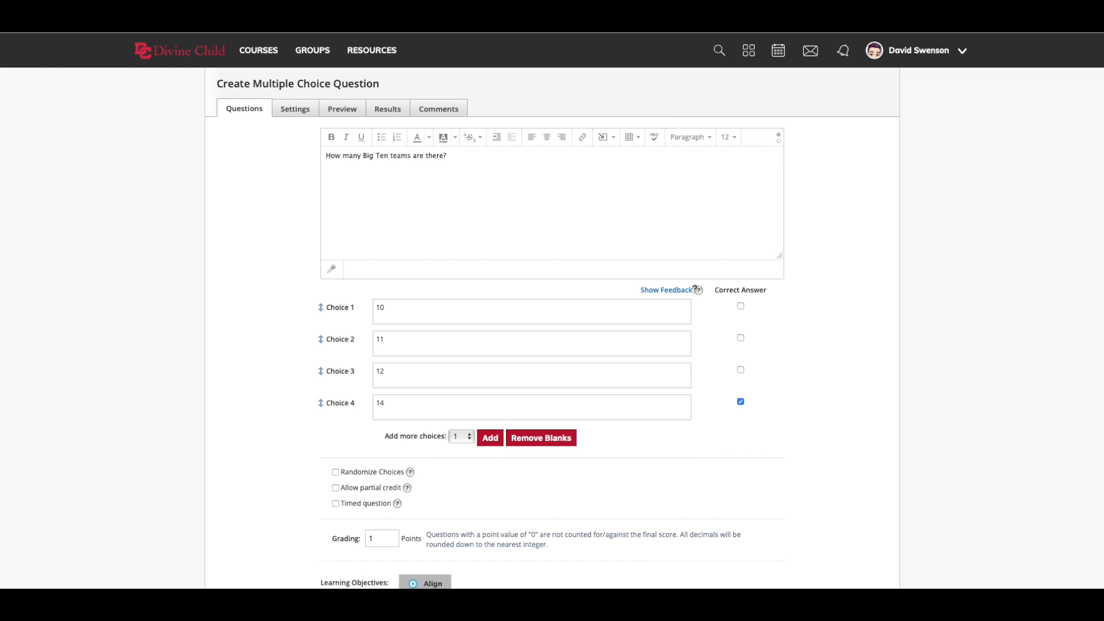
- Show the feedback fields and enter "Yes!" for choice 14 and "Forgot Maryland and Rutgers" for choice 12
mouse_move(696, 291)
click(690, 292)
mouse_move(691, 292)
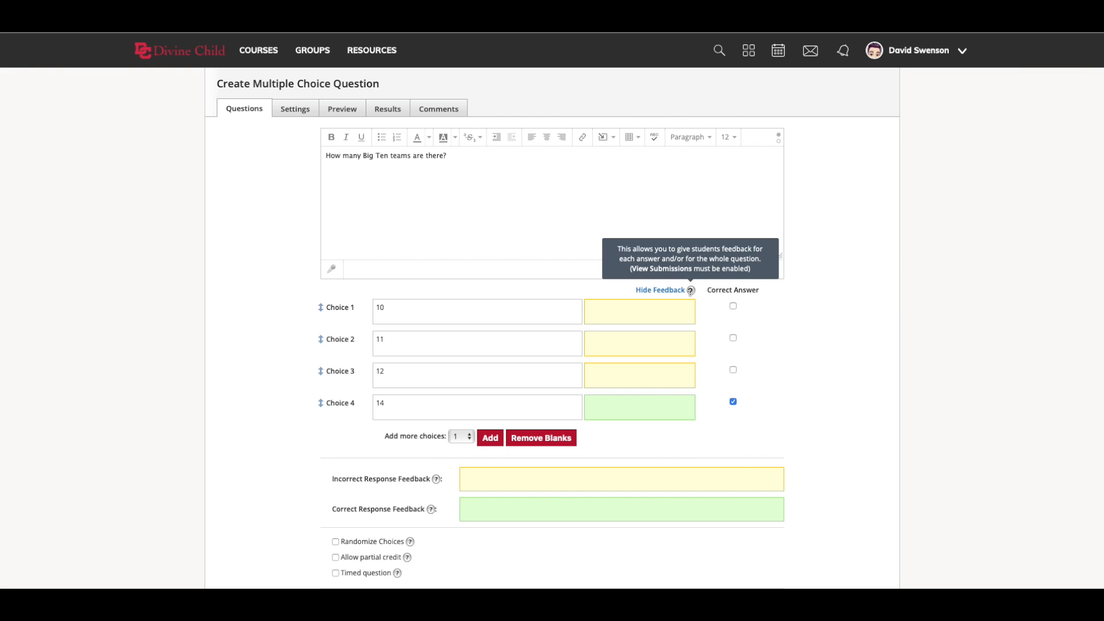
click(629, 414)
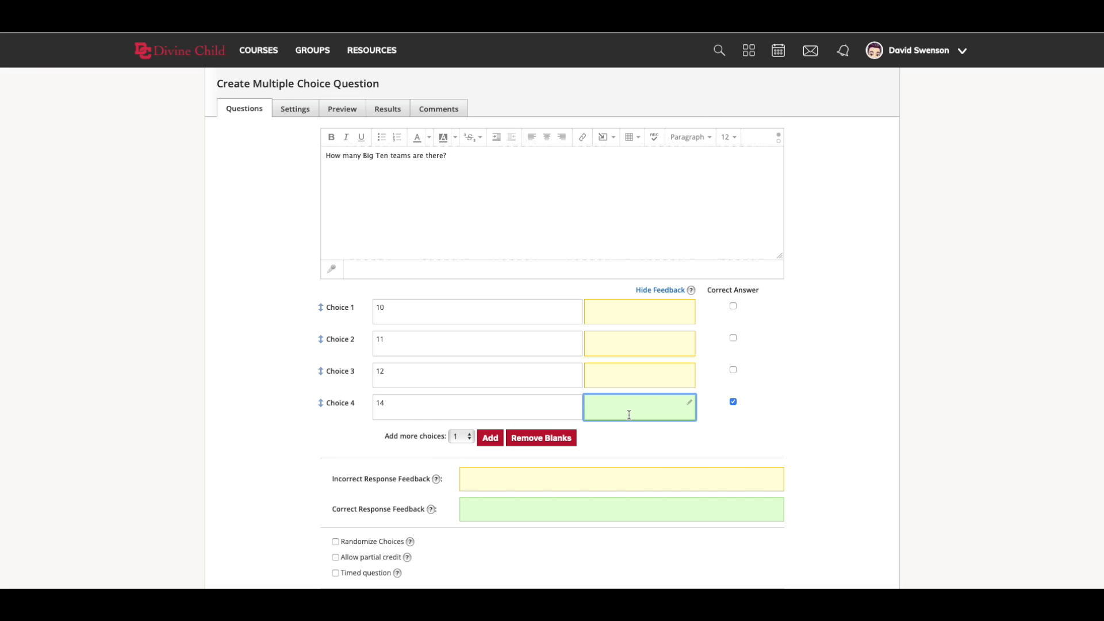
text(Yes!)
click(646, 378)
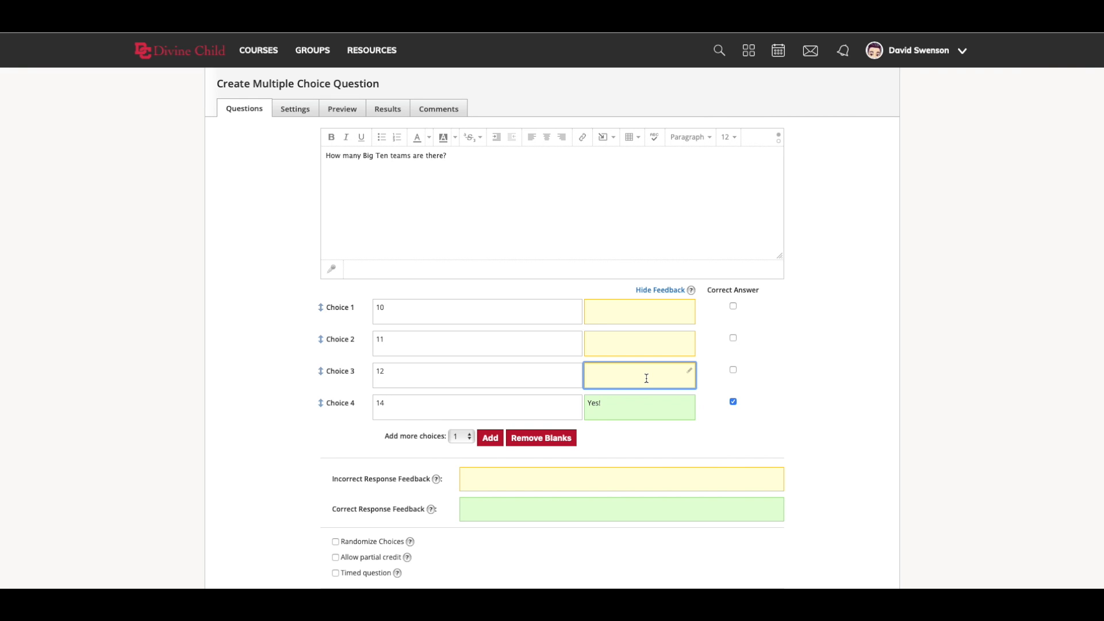
text(Forgot Maryland and Rutgers)
- Enter the feedback "This just adds Penn State" for choice 11 and "This was before expansion" for choice 10
click(639, 343)
text(This just adds Penn State)
click(640, 312)
text(This was before explansion)
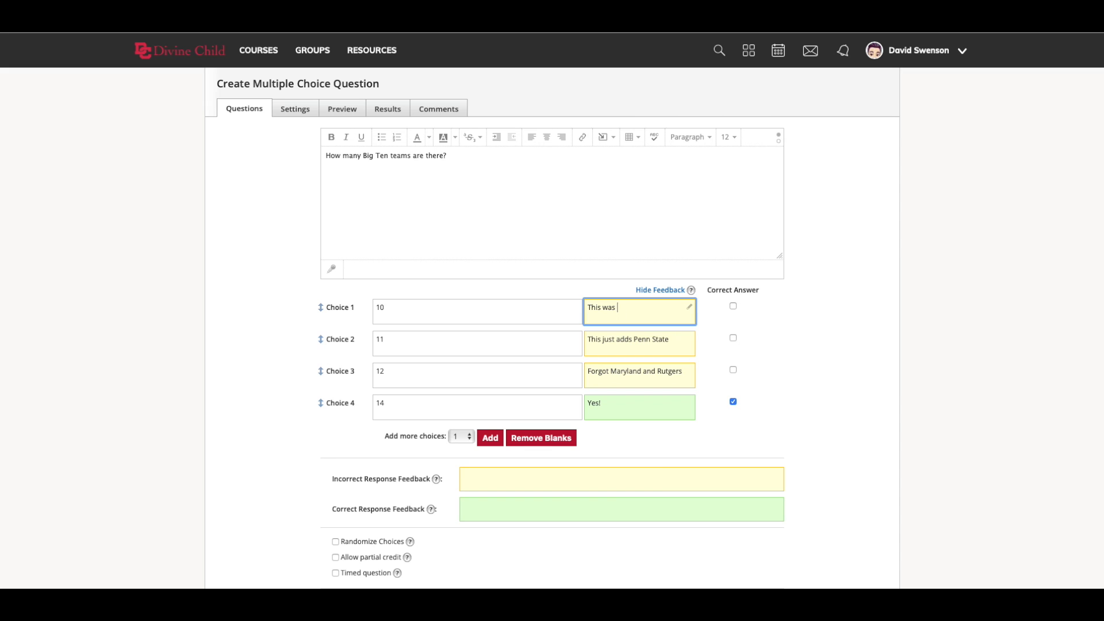
key(BackSpace)
key(BackSpace)
key(BackSpace)
key(BackSpace)
key(BackSpace)
key(BackSpace)
key(BackSpace)
text(ansion)
click(664, 289)
click(663, 291)
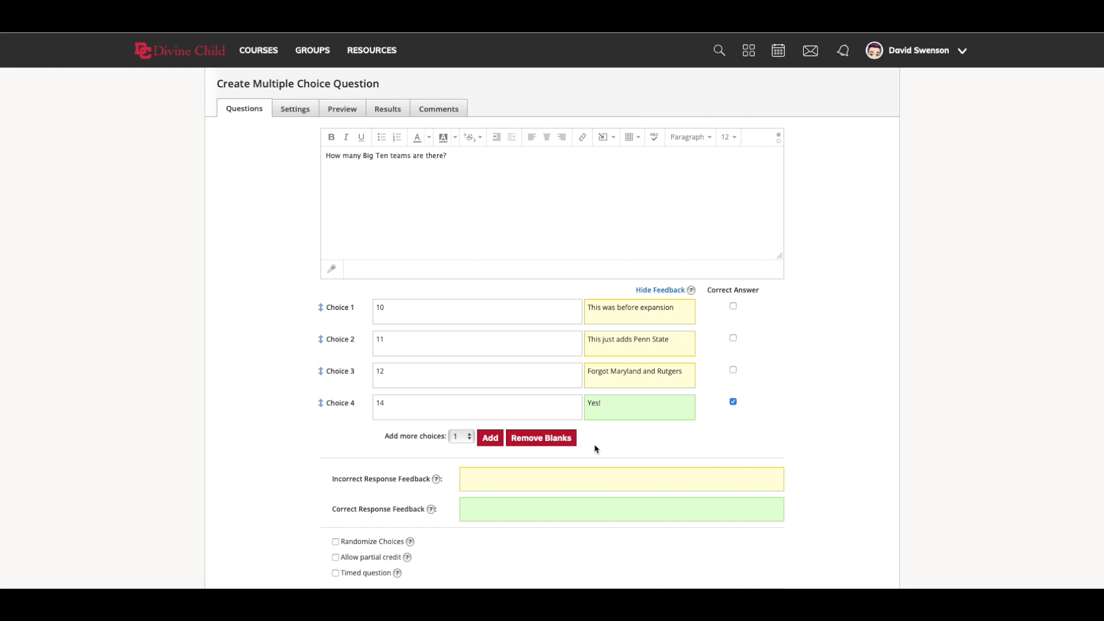
- Set the incorrect response feedback to "Try again" and the correct response feedback to "Nice work!"
scroll(594, 449, down, 1)
click(476, 450)
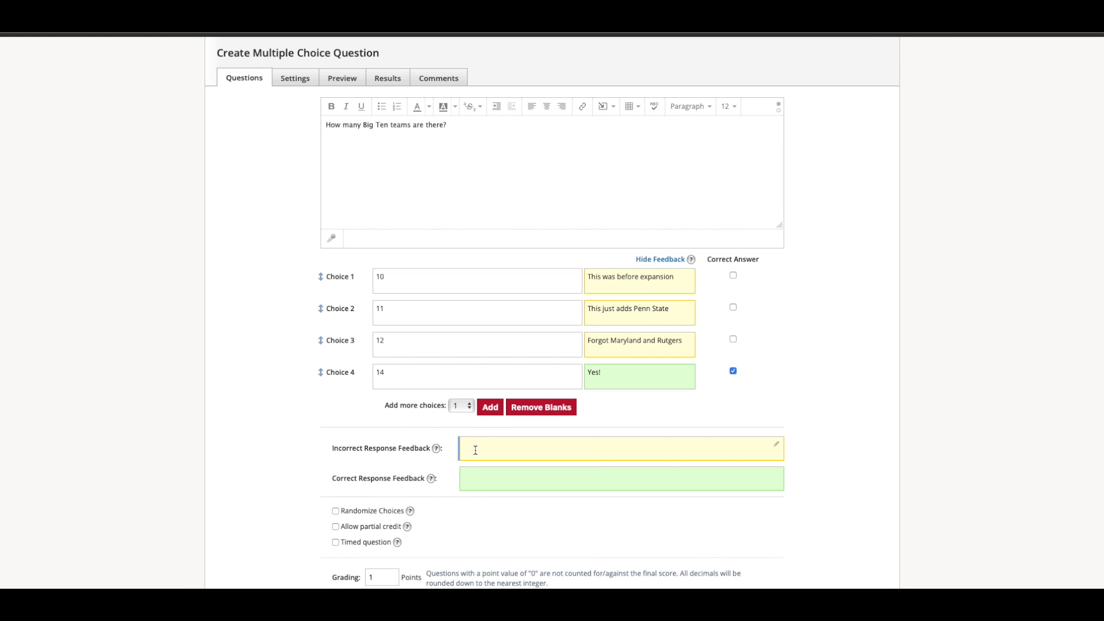
text(Try again)
click(485, 481)
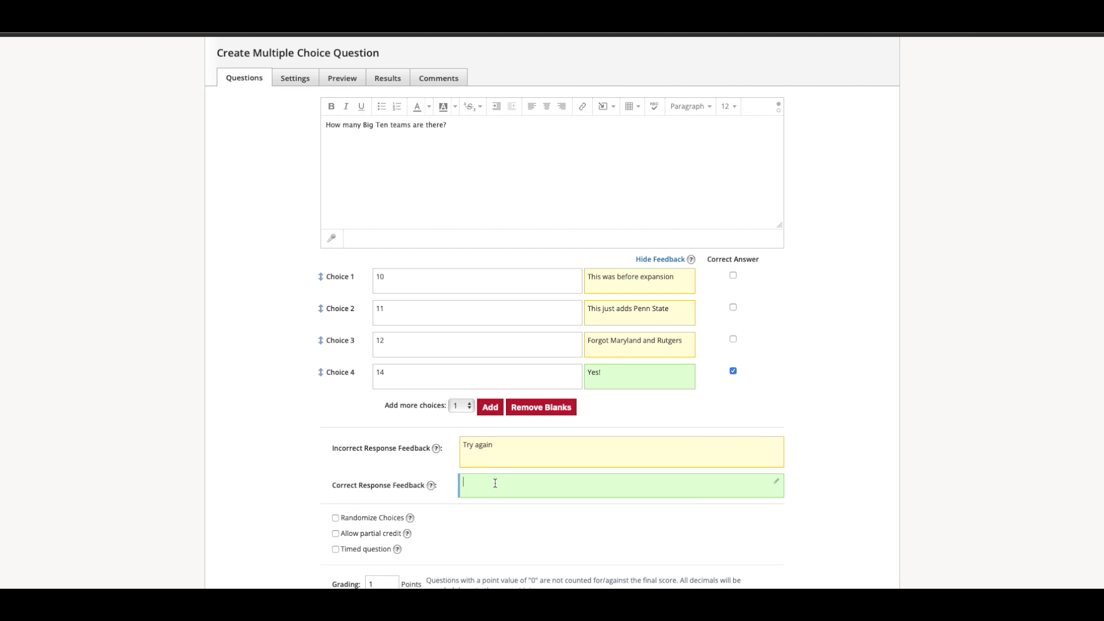
text(Nice work!)
- Enable randomized choices for the multiple choice question and create it
scroll(556, 524, down, 1)
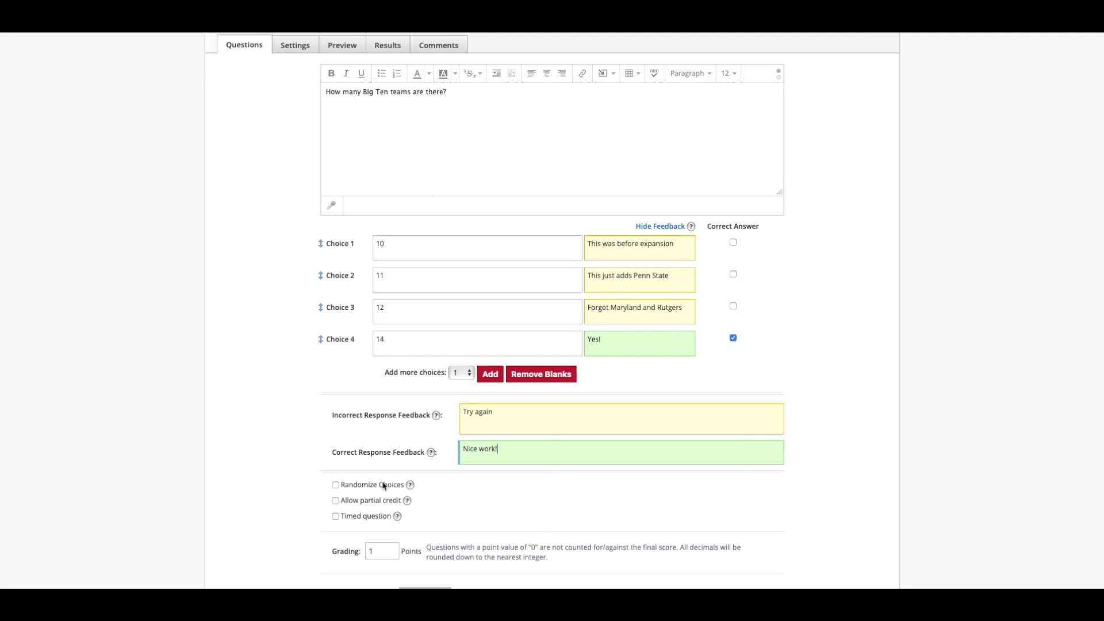
click(345, 492)
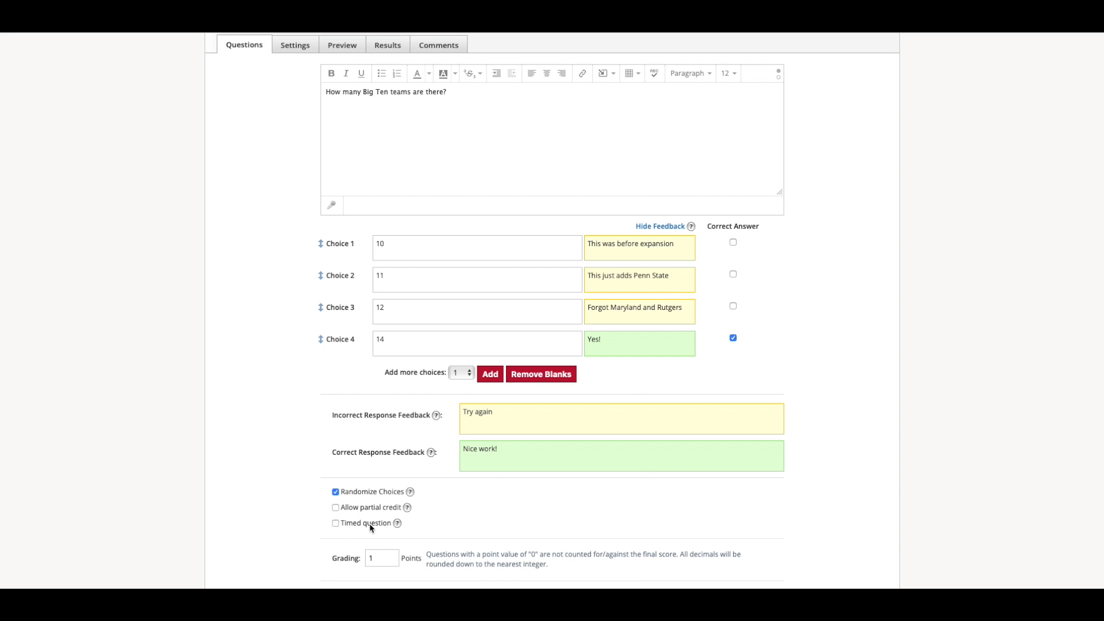
scroll(371, 527, down, 1)
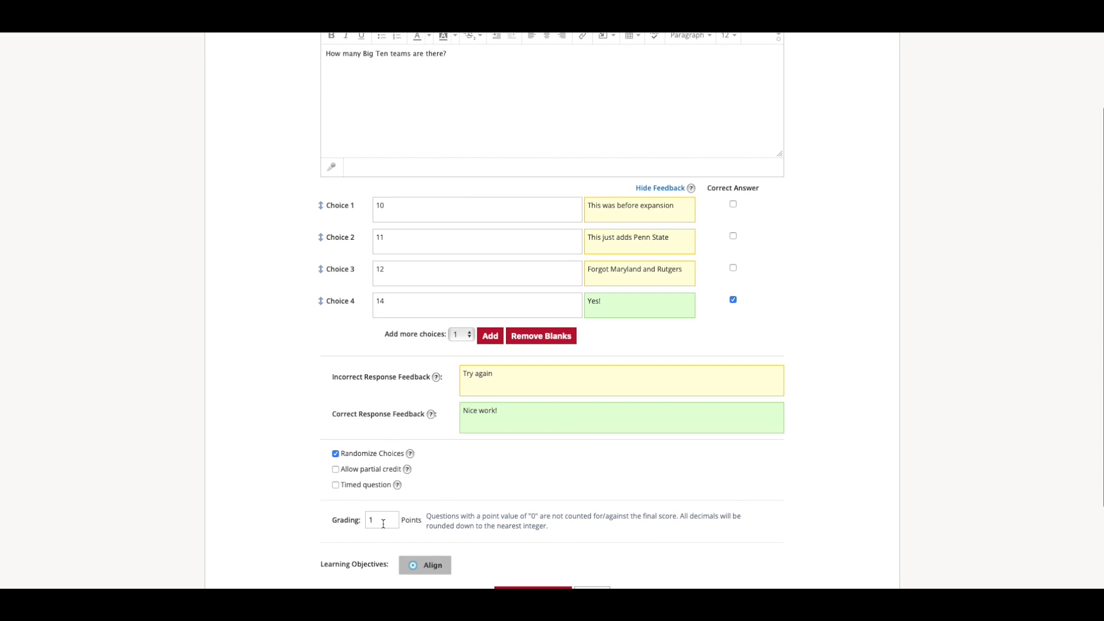
scroll(383, 525, down, 2)
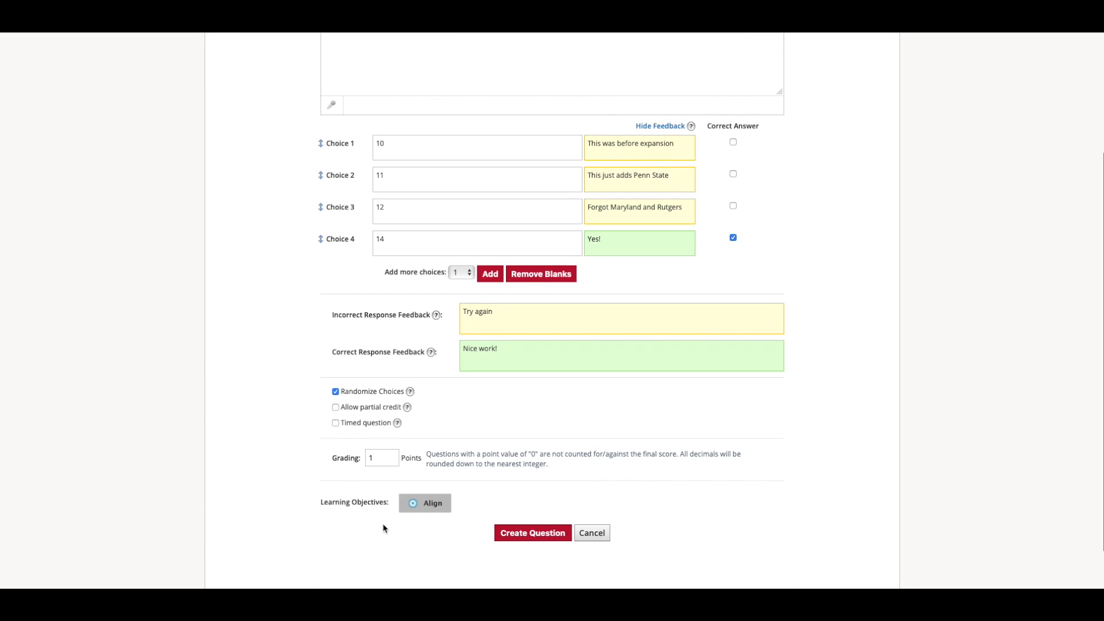
click(520, 533)
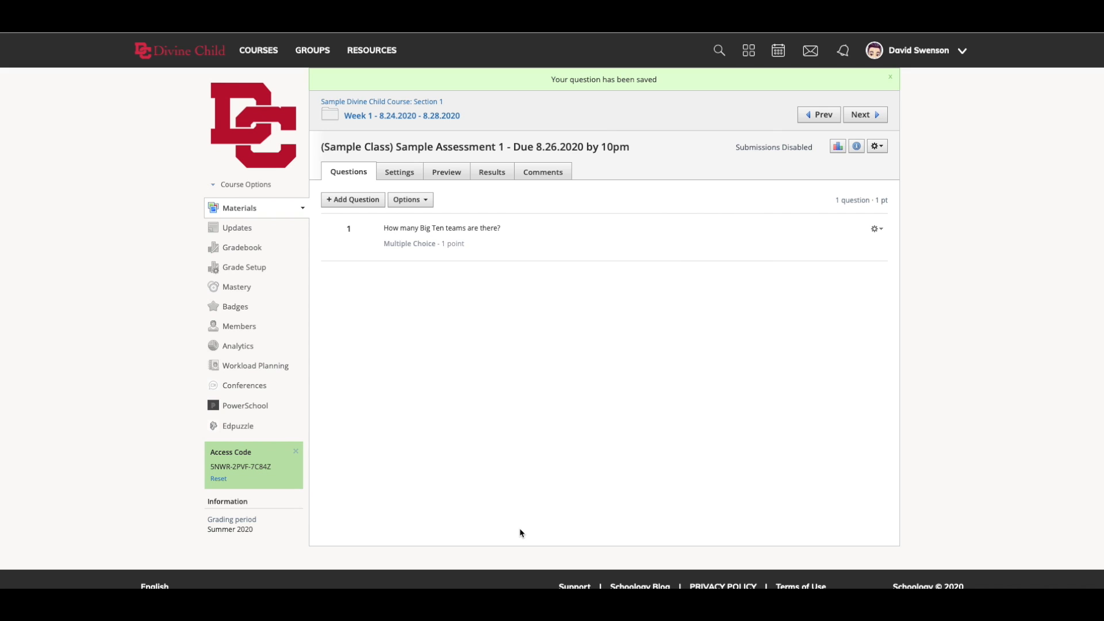
- Start a short-answer/essay question with the text "Please demonstrate a confidence interval in picture form."
click(352, 201)
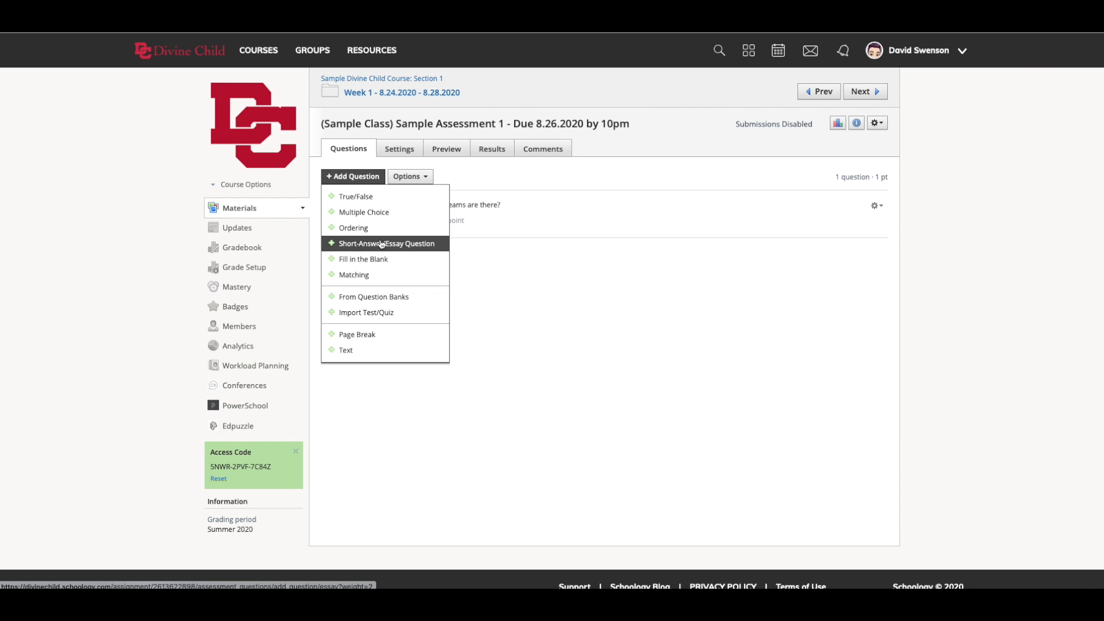
click(382, 243)
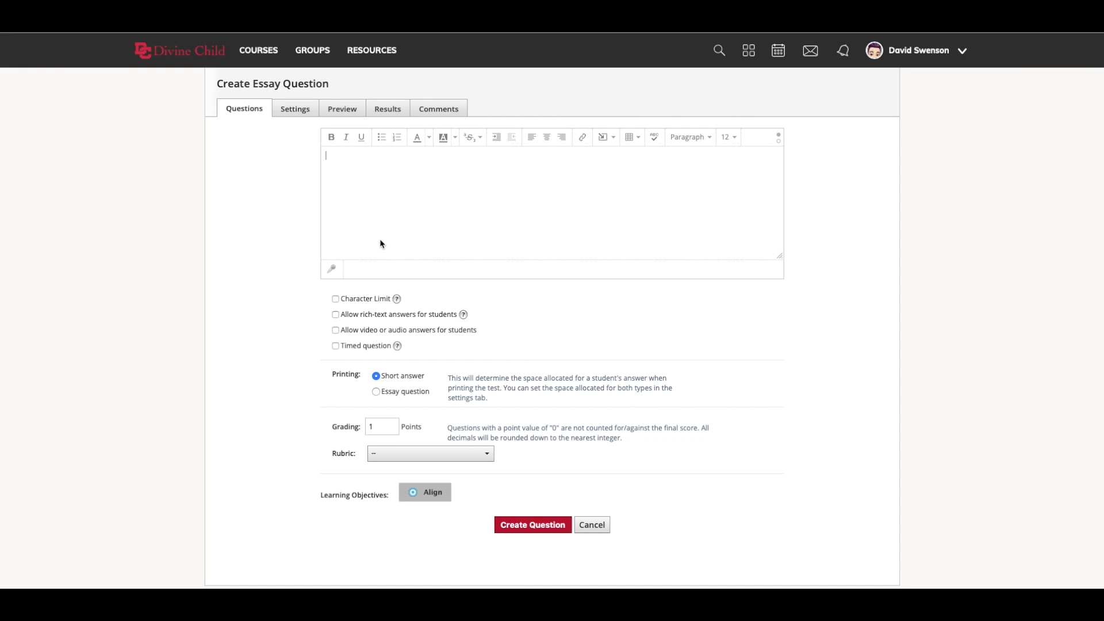
text(Please demonstrate a confidence interval in picture form.)
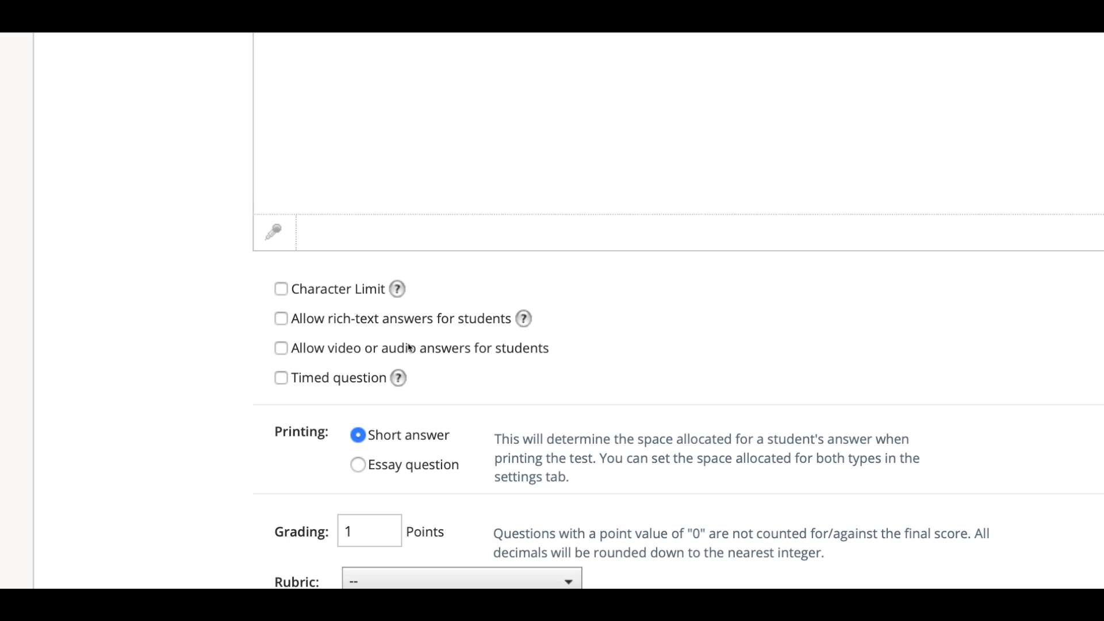
- Allow rich-text answers for students on the essay question and show the text editor's insert options
click(281, 318)
mouse_move(522, 318)
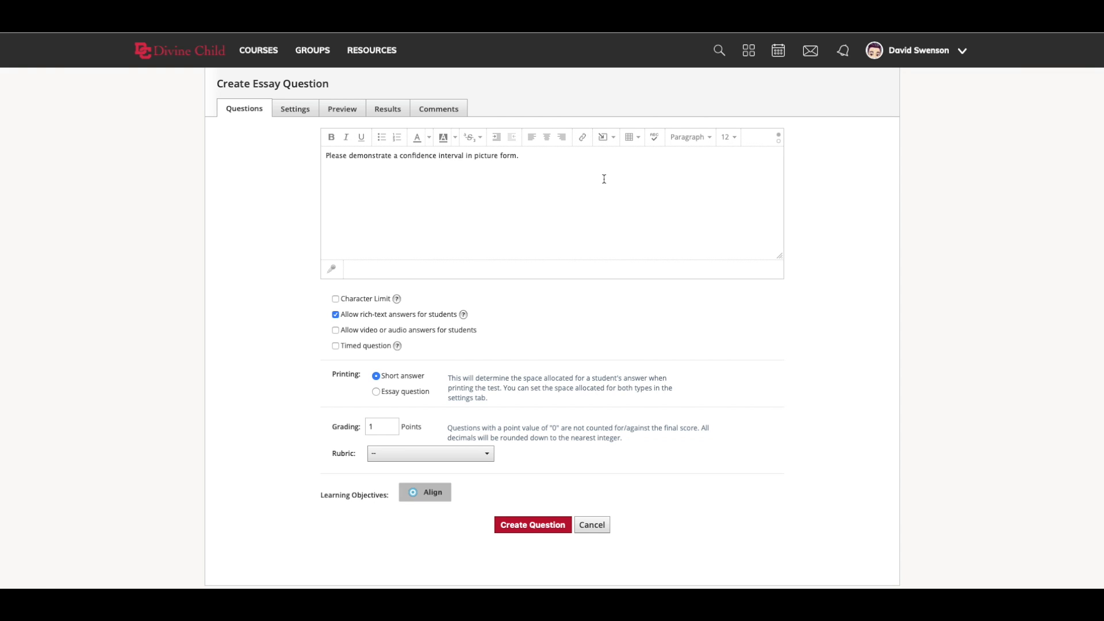
click(610, 144)
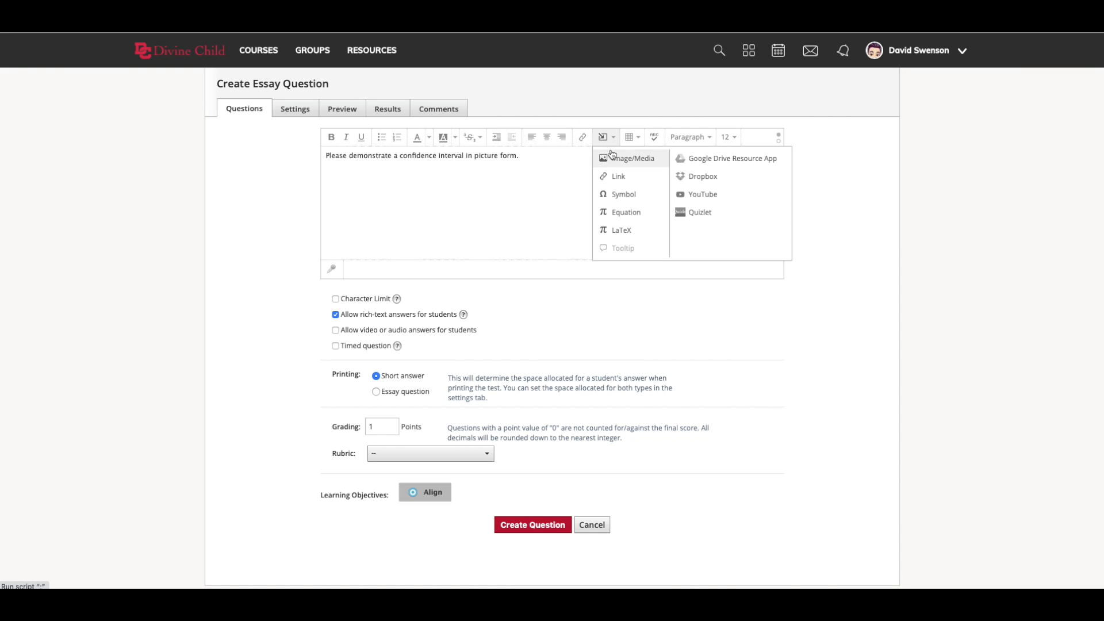
- Check the media upload and rubric choices for the essay question, and create the question without a rubric
click(614, 157)
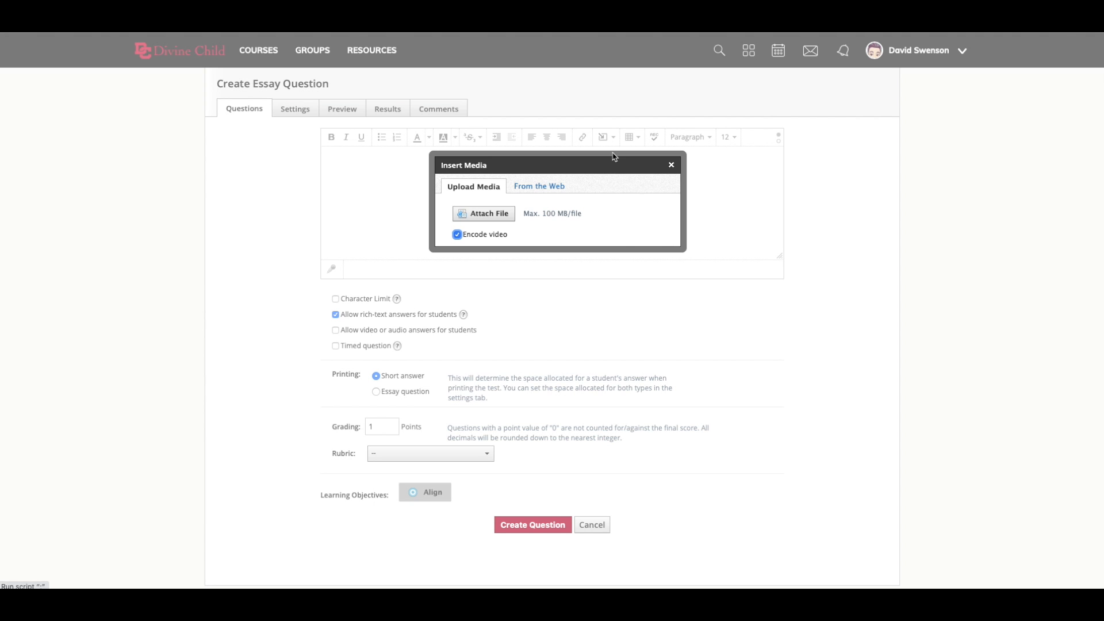
click(672, 165)
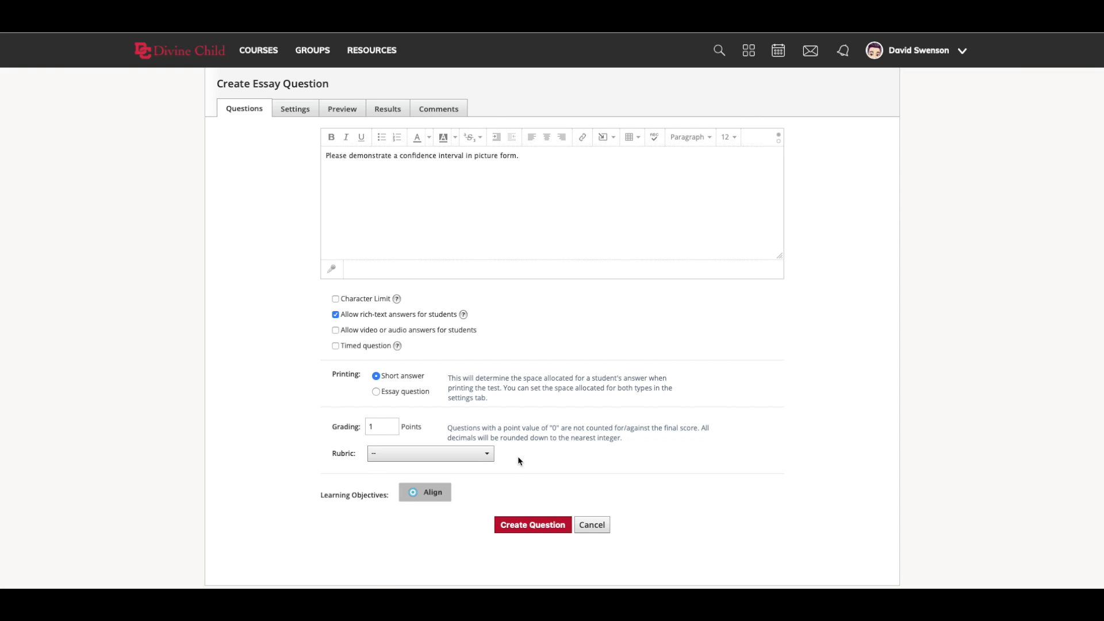
click(474, 459)
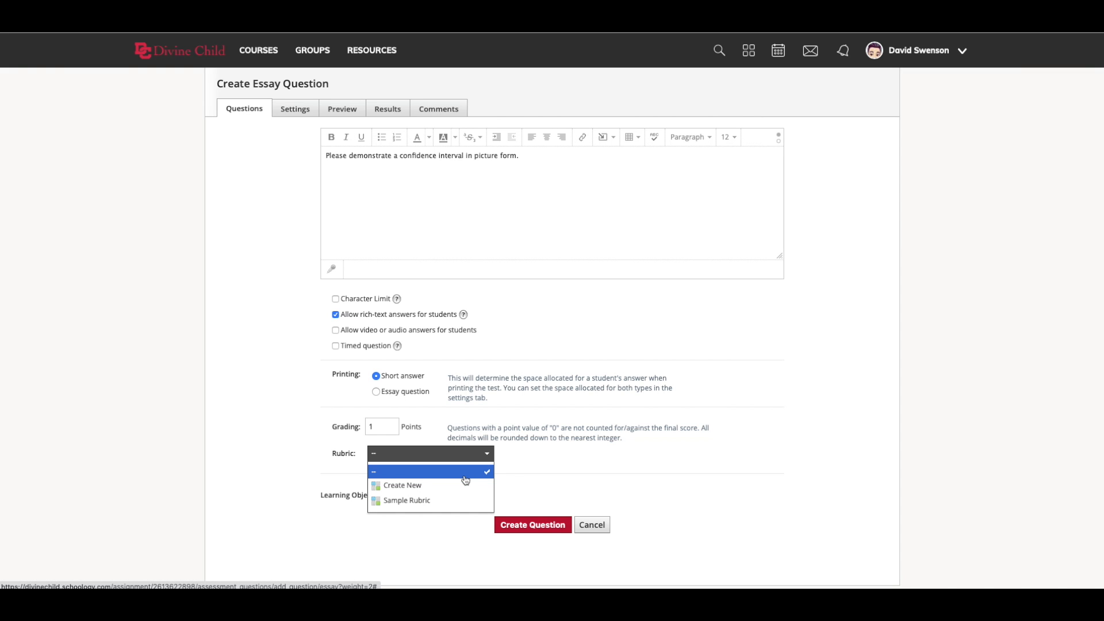
click(524, 483)
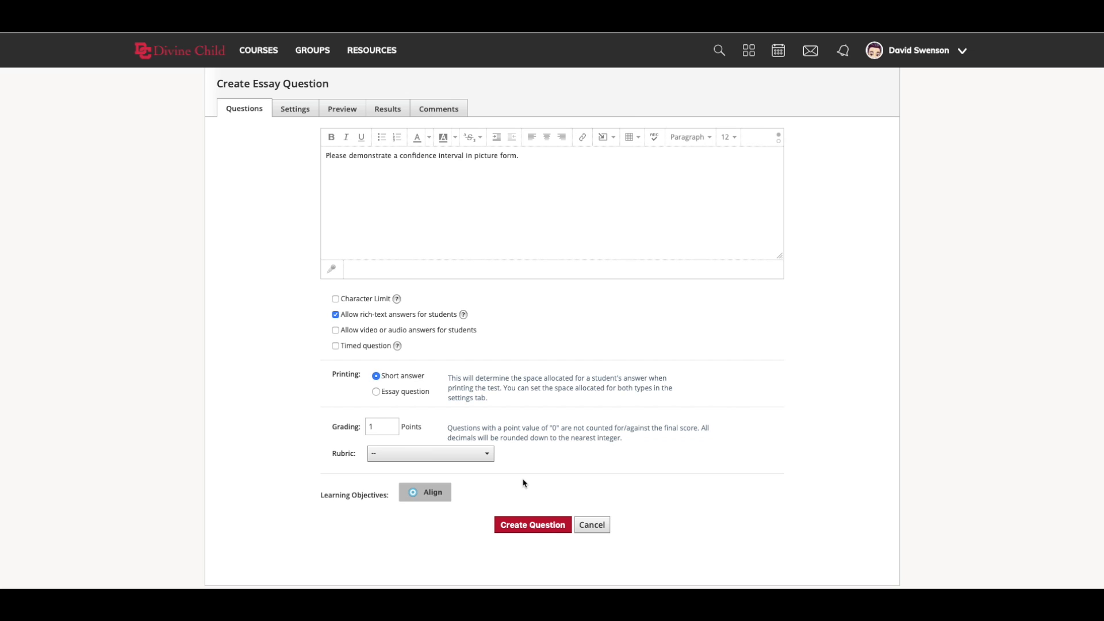
click(527, 523)
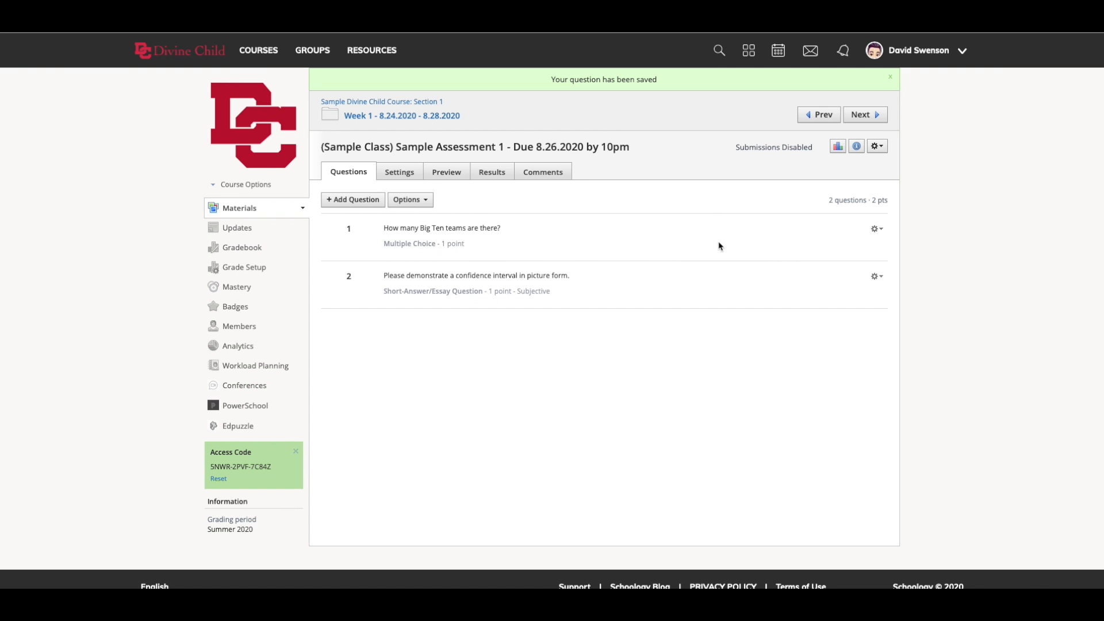
- Examine the assessment's edit form with its name, due date, points, category and scale, and close it without changes
click(877, 147)
click(820, 165)
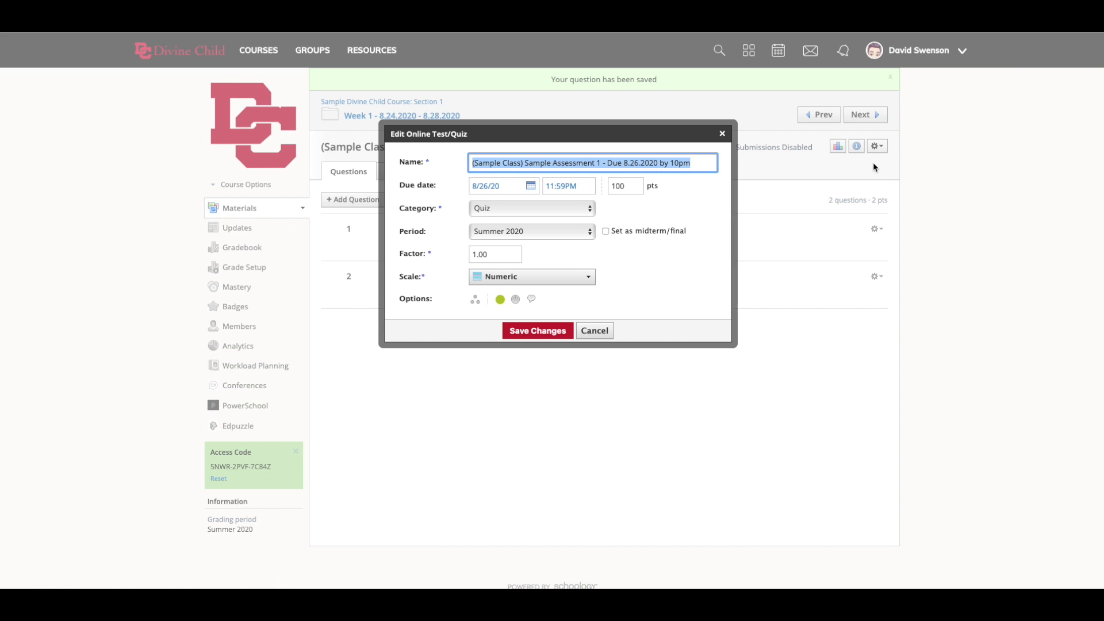
click(722, 134)
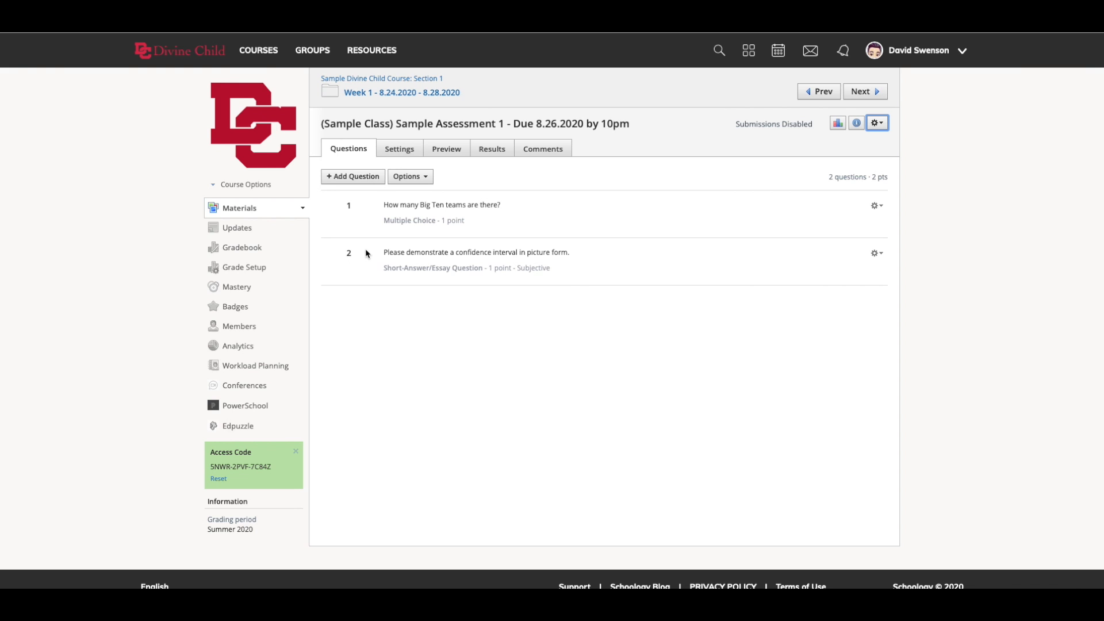
- In the assessment's settings, keep submissions on Disable and set the time limit to Yes
click(404, 150)
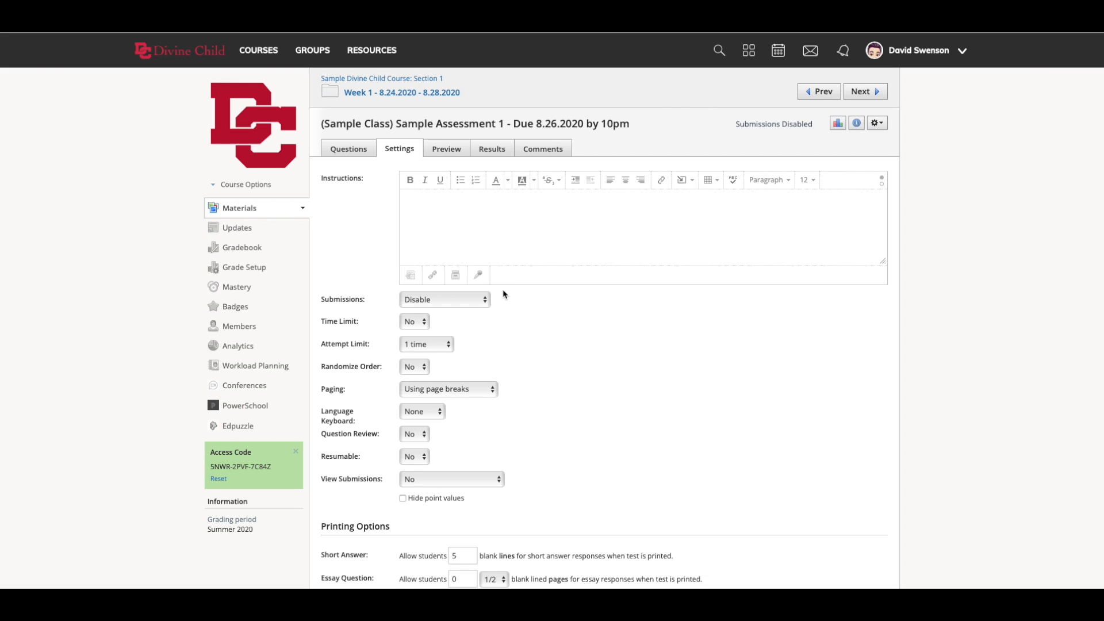
click(483, 300)
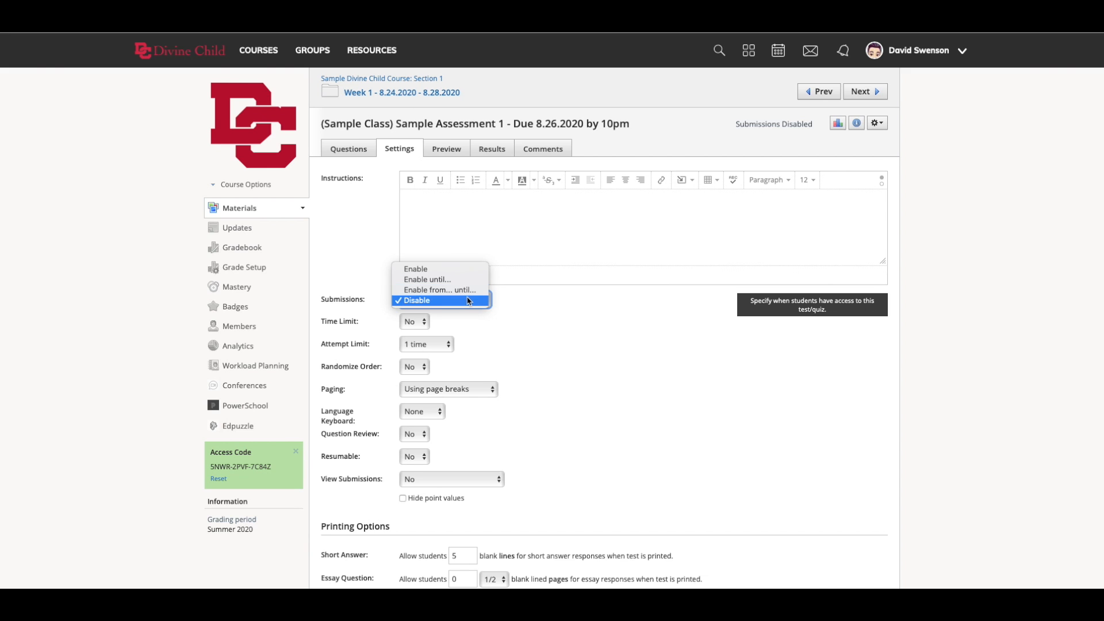
click(469, 301)
click(424, 326)
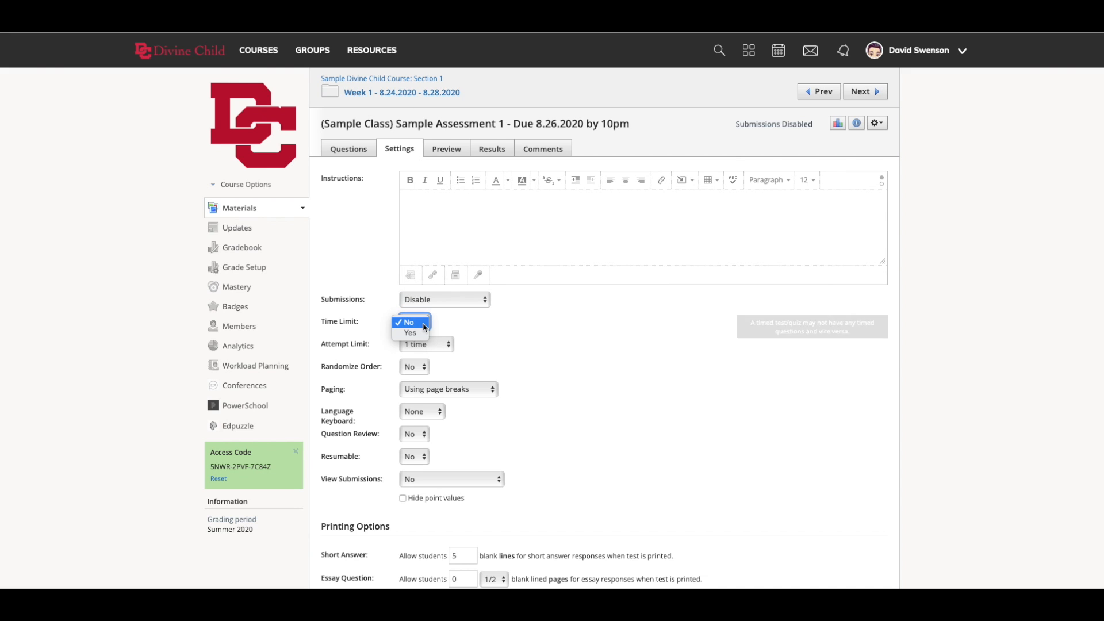
click(415, 333)
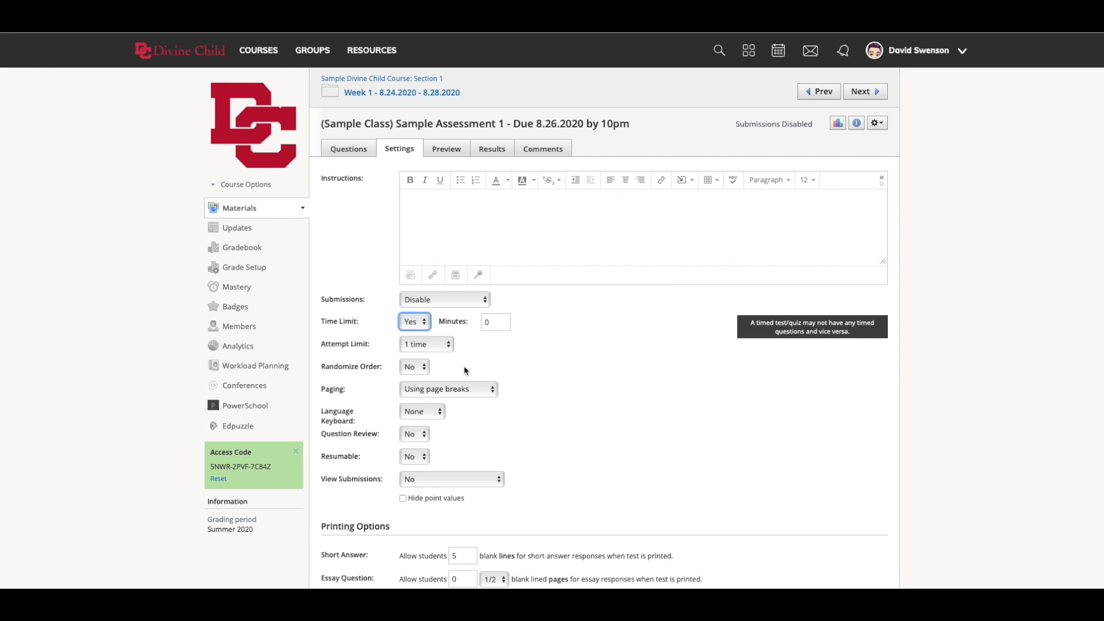
click(497, 324)
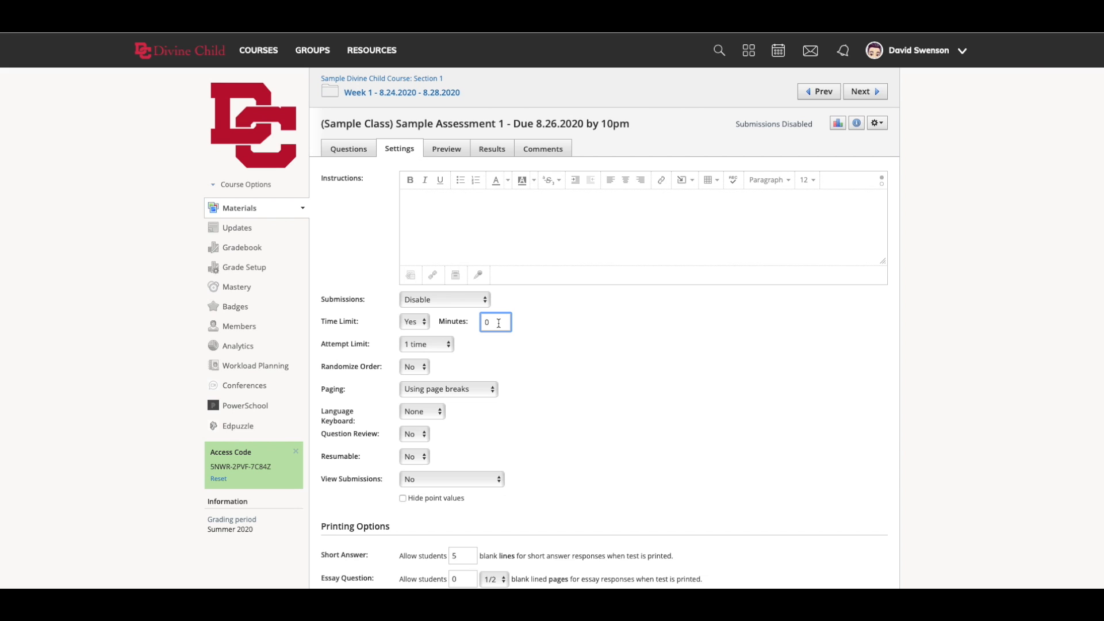
- Keep the attempt limit at 1 time and set Randomize Order to Yes
click(433, 345)
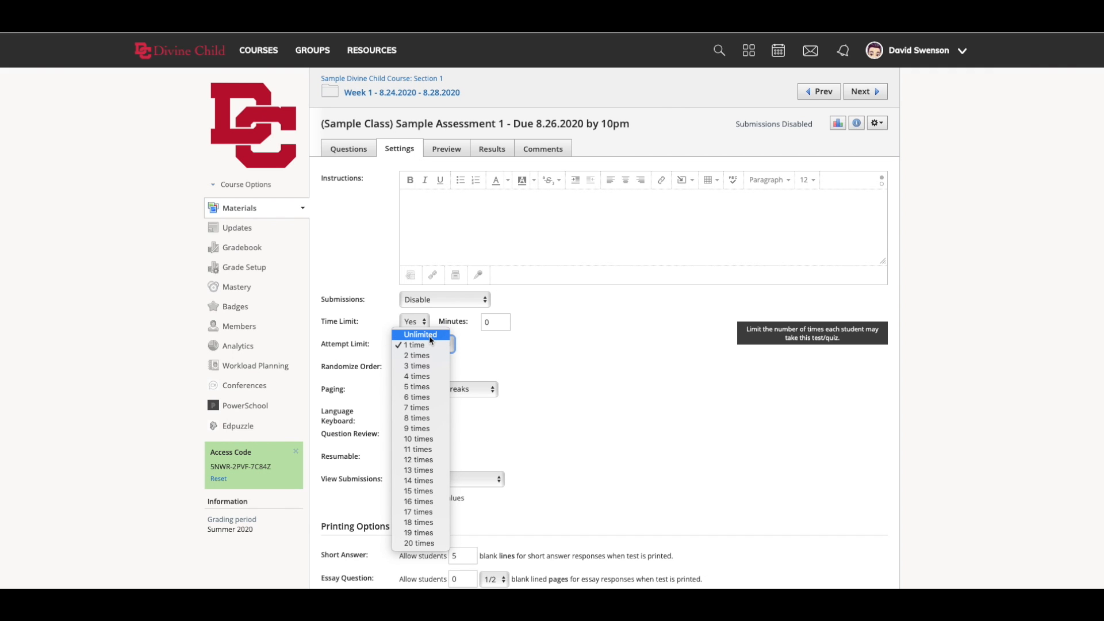
click(480, 345)
click(421, 370)
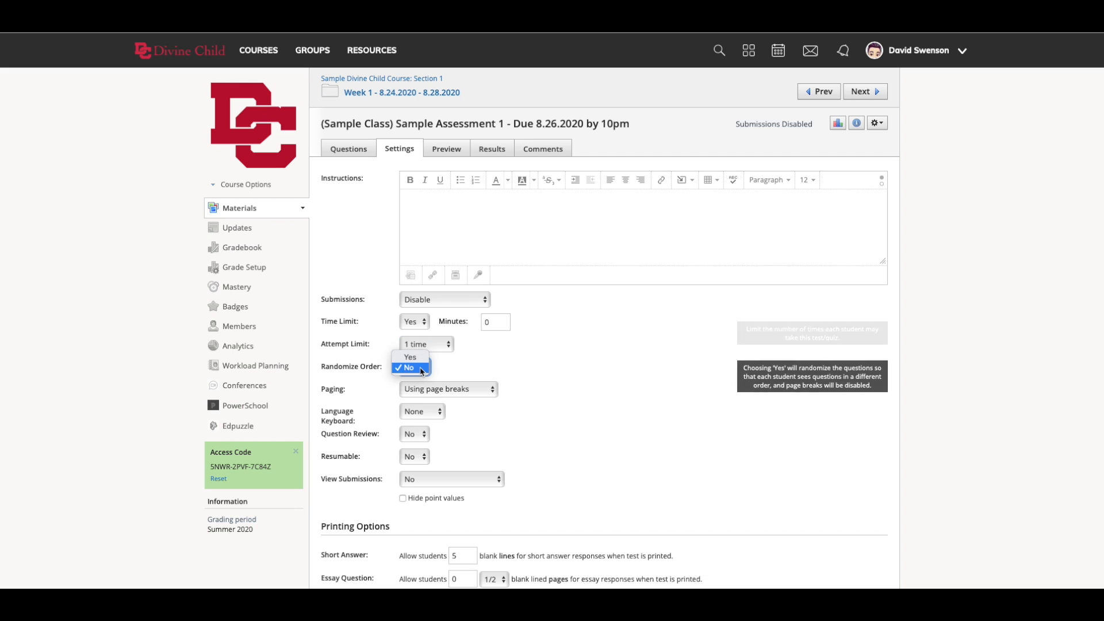
click(411, 358)
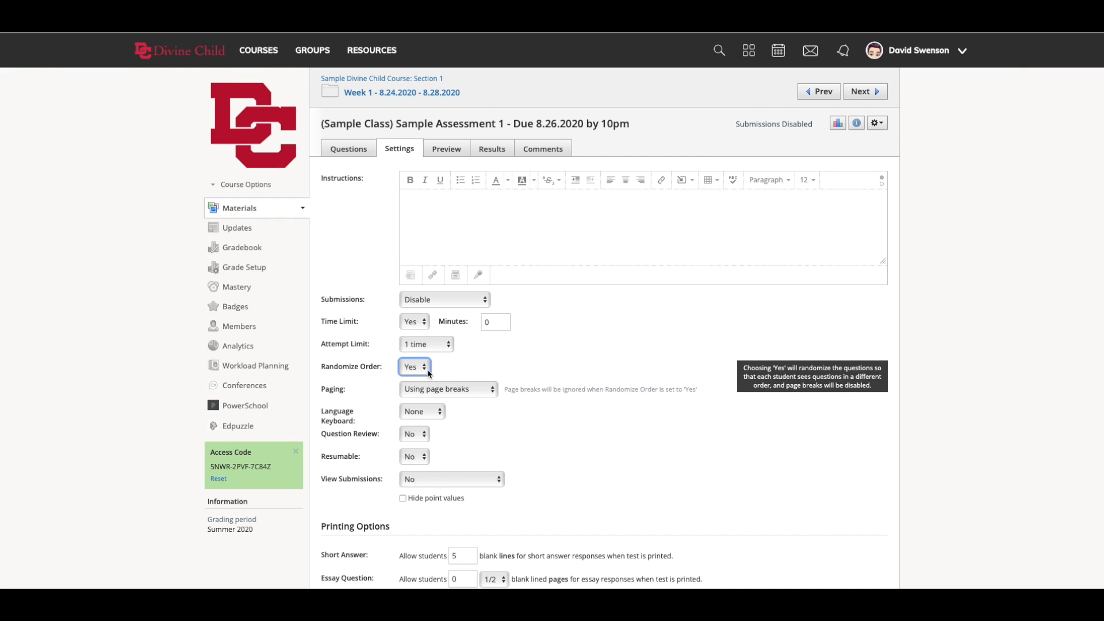
- Examine the available choices for the paging and language keyboard settings
scroll(454, 377, down, 1)
click(473, 357)
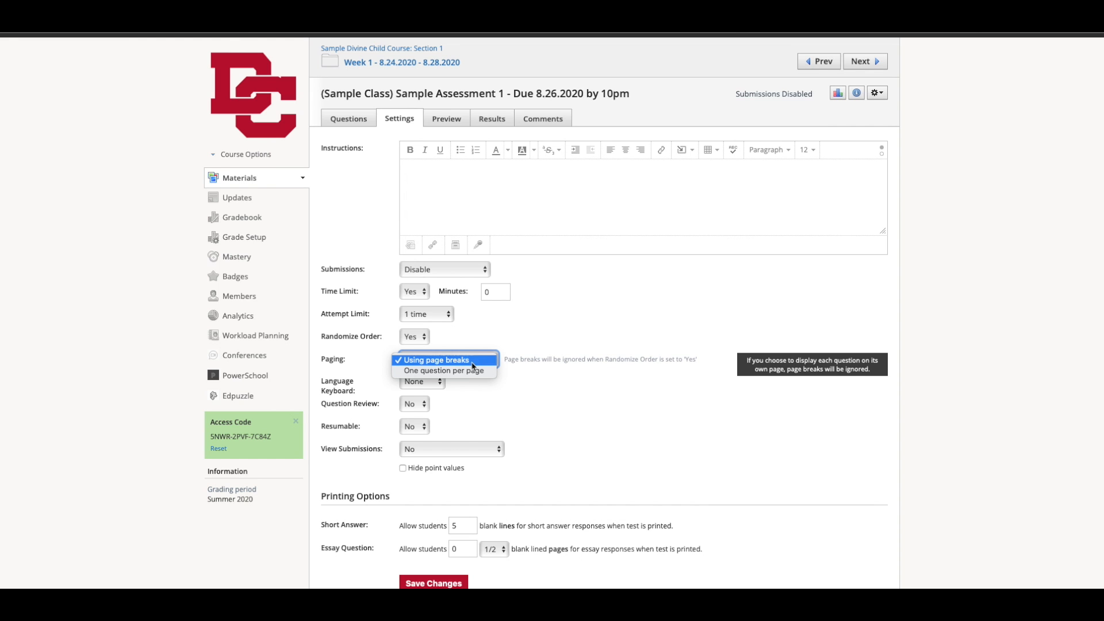
click(495, 391)
scroll(495, 391, down, 1)
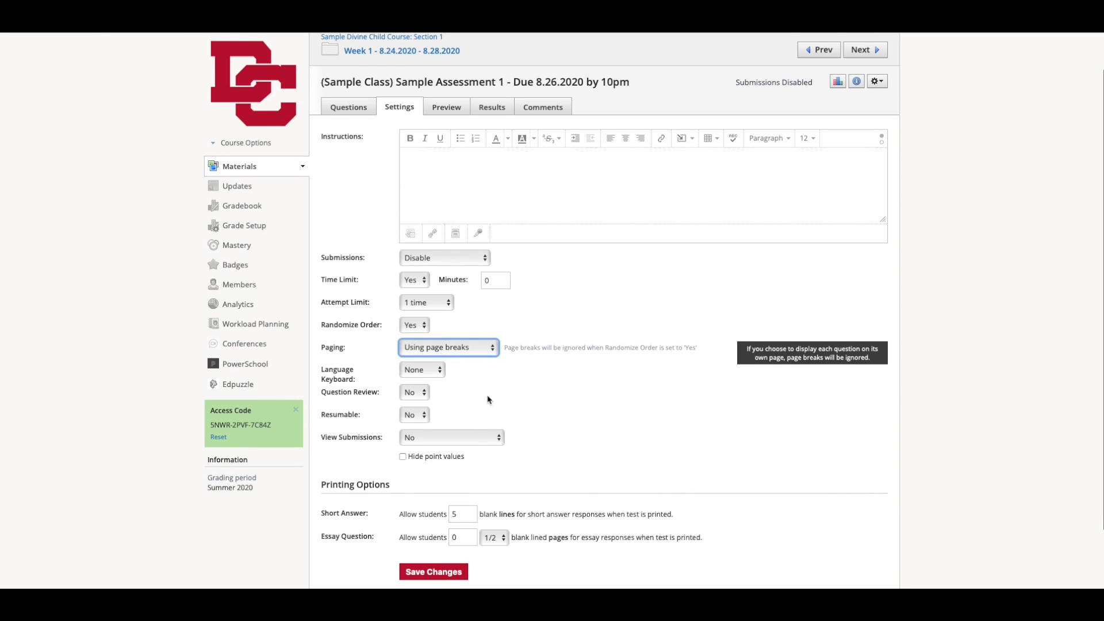
click(426, 369)
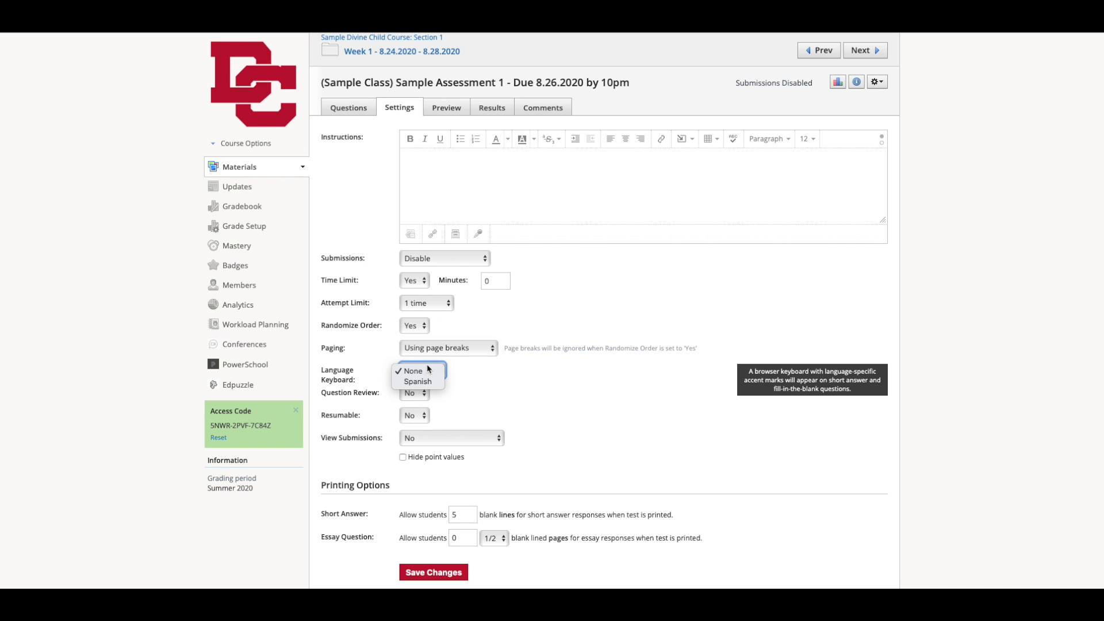
click(434, 390)
click(435, 371)
click(458, 391)
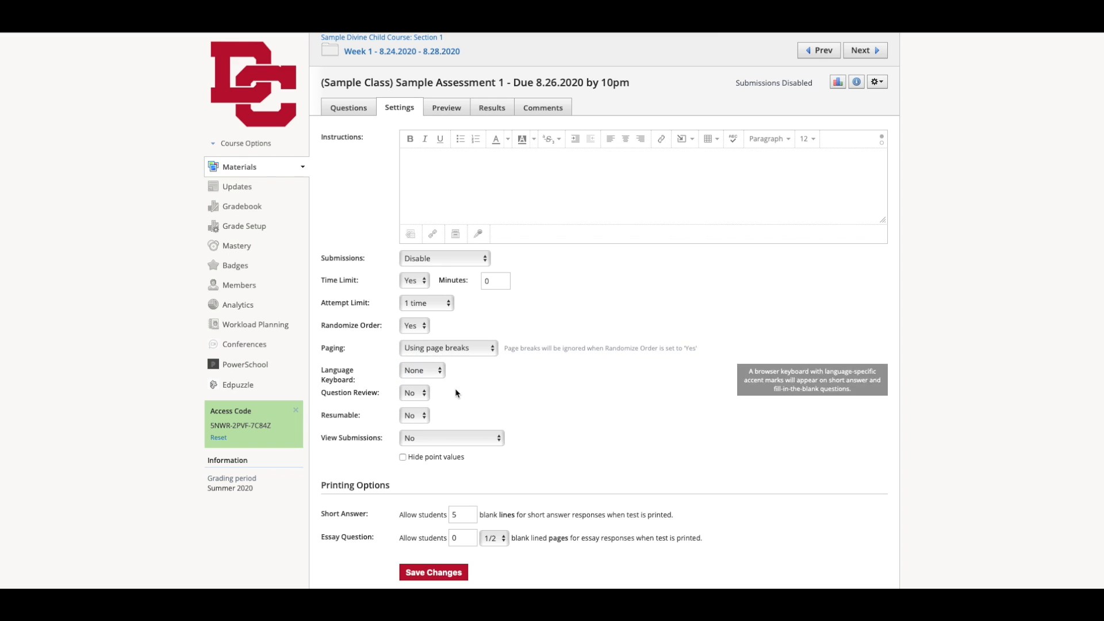
- Examine the choices for the Question Review and Resumable settings, leaving both at No
click(415, 394)
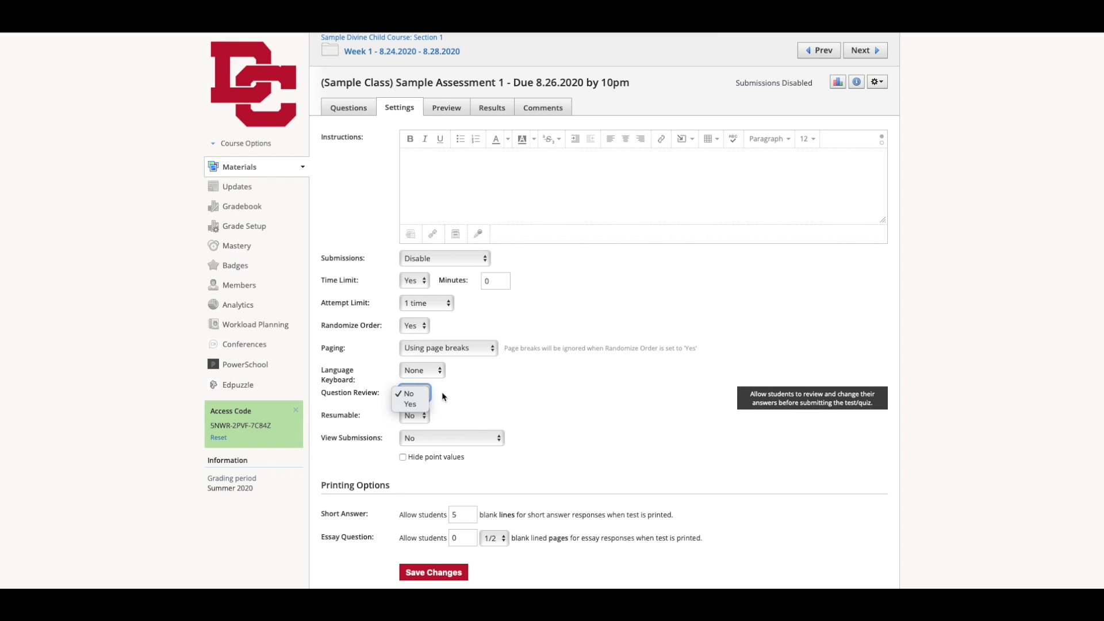
click(443, 395)
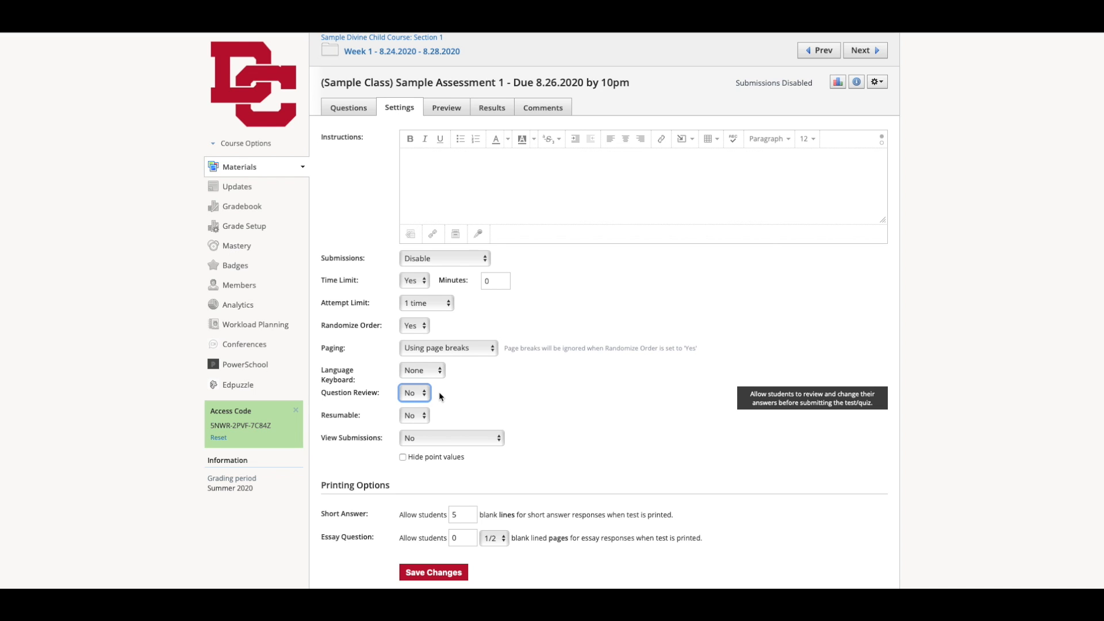
click(419, 415)
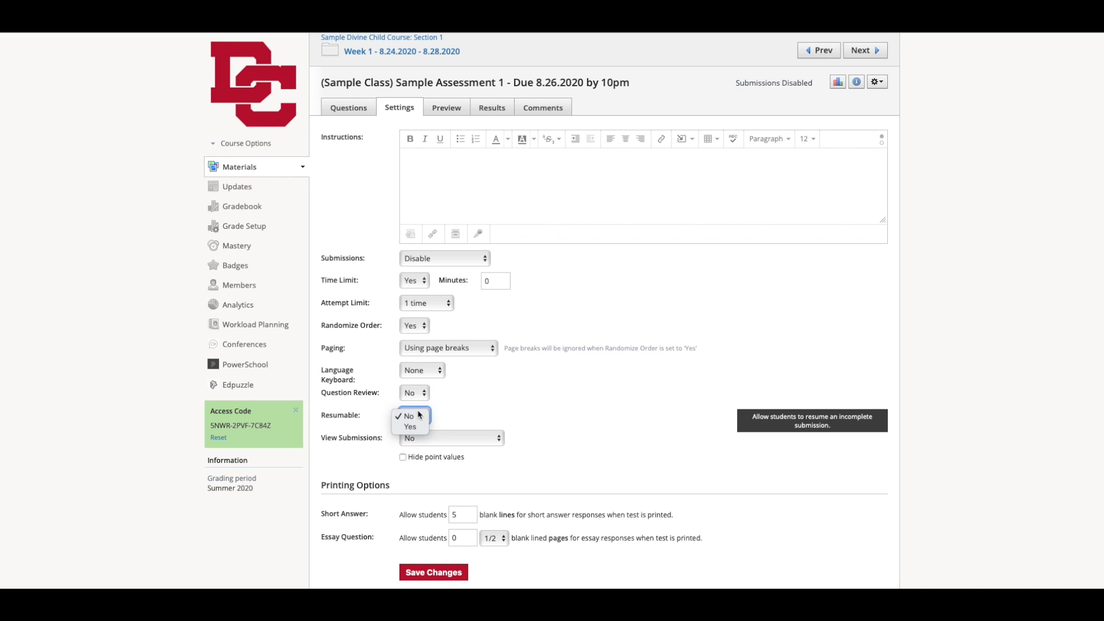
click(420, 414)
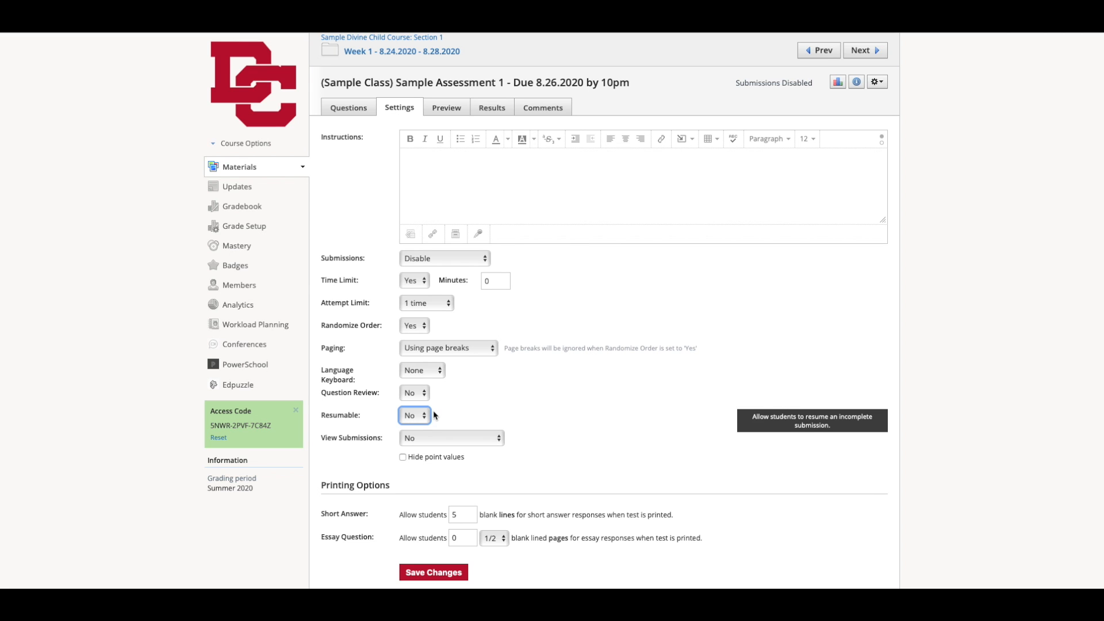
- Try "Yes with correct answers" for View Submissions, and settle on Yes
scroll(473, 415, down, 1)
click(472, 413)
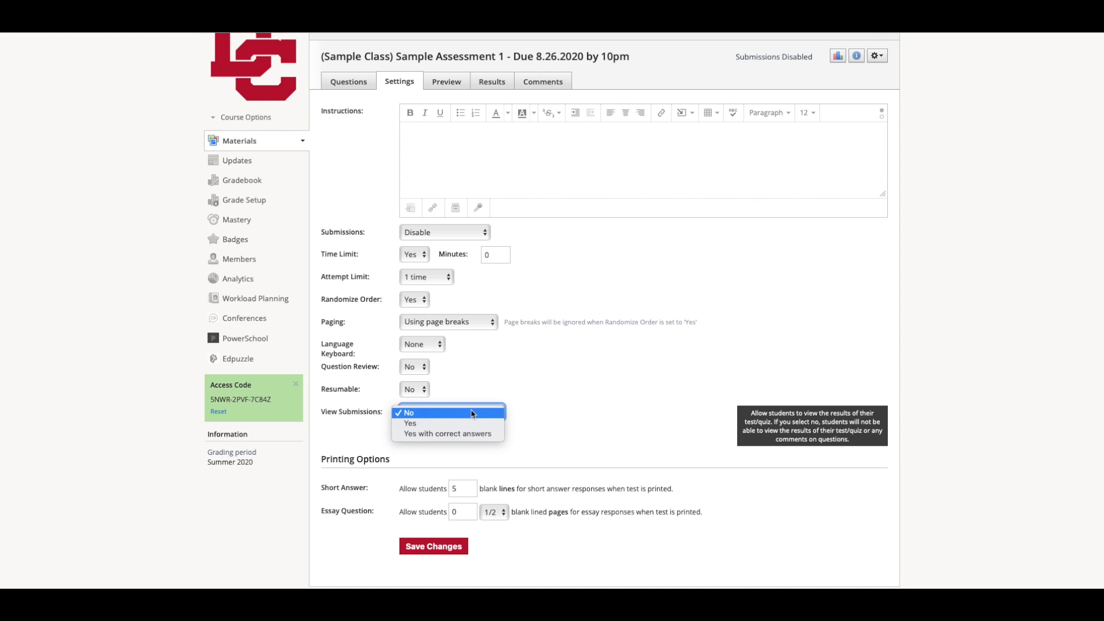
click(472, 423)
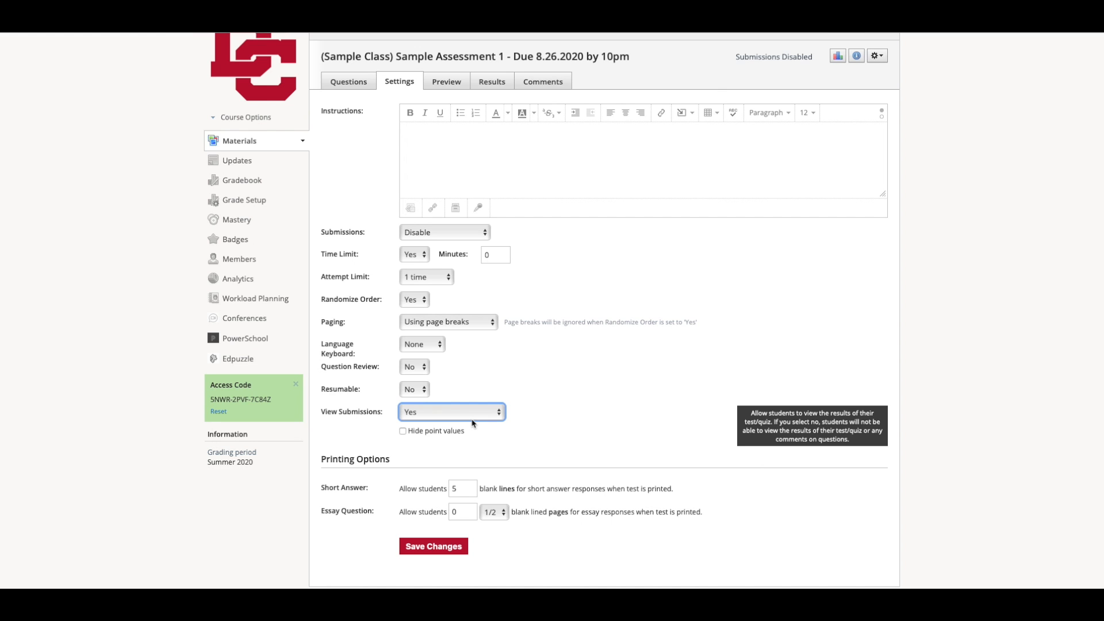
click(478, 415)
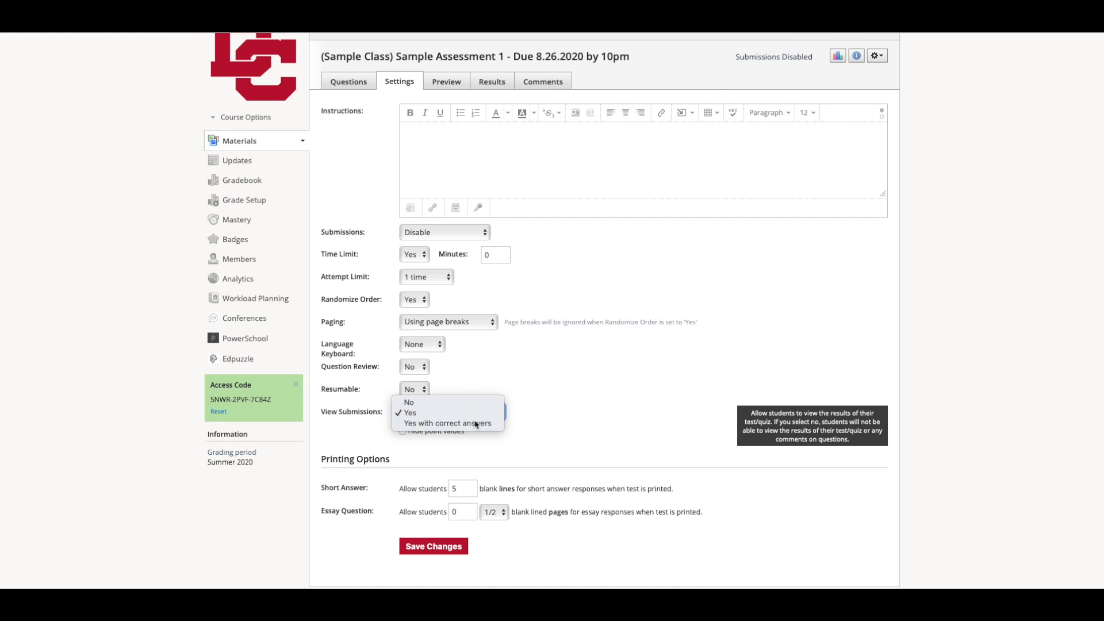
click(476, 424)
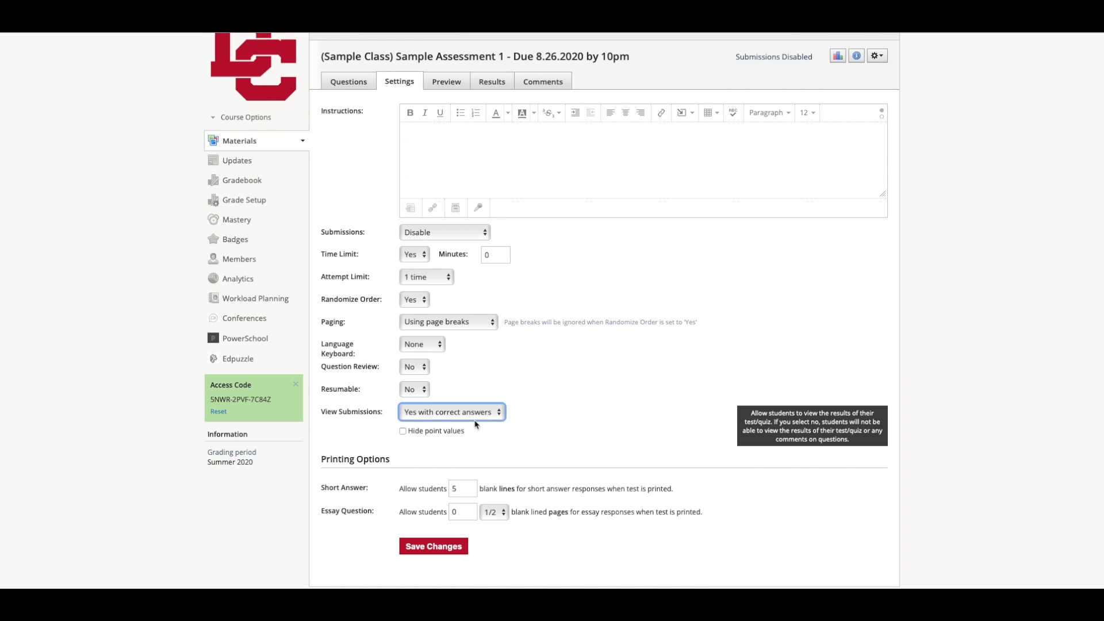
click(476, 415)
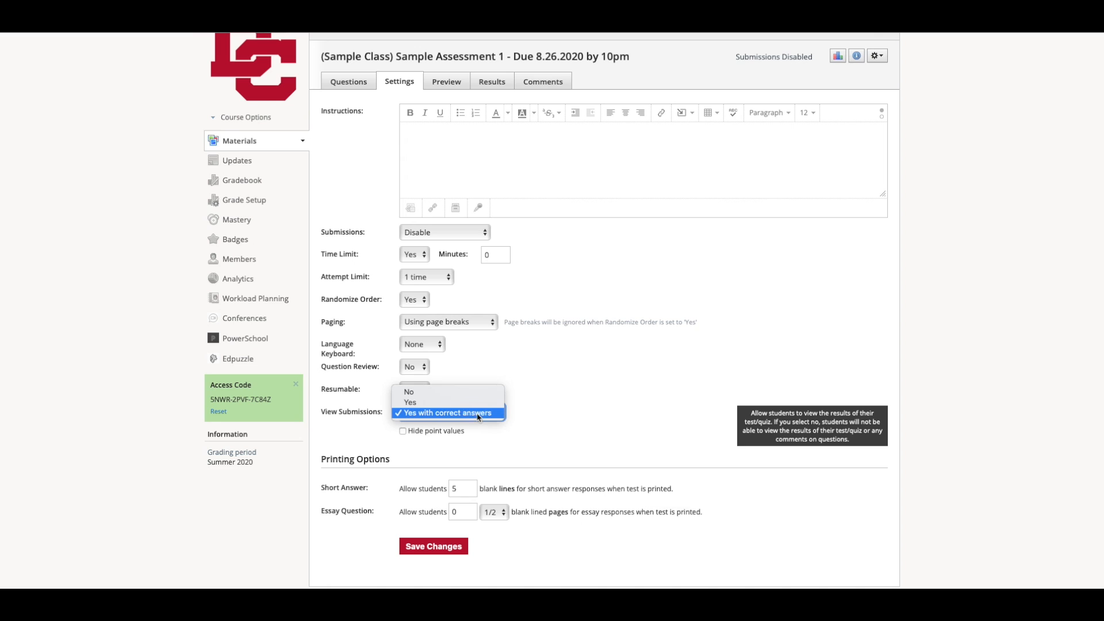
click(477, 401)
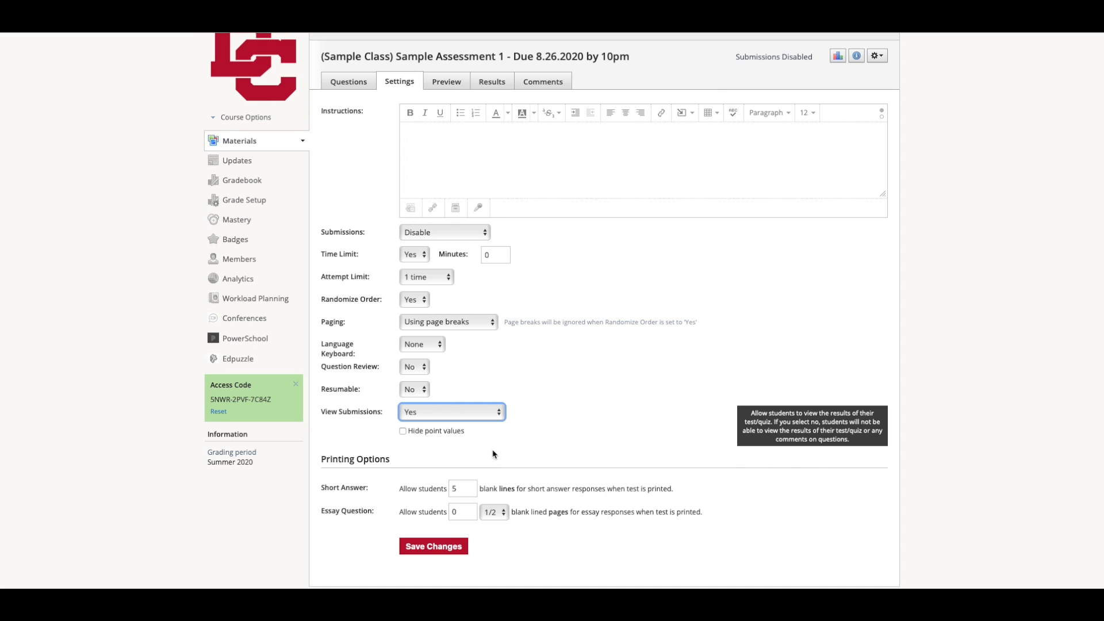
- Review the short answer and essay printing options and save the assessment settings
scroll(492, 455, down, 1)
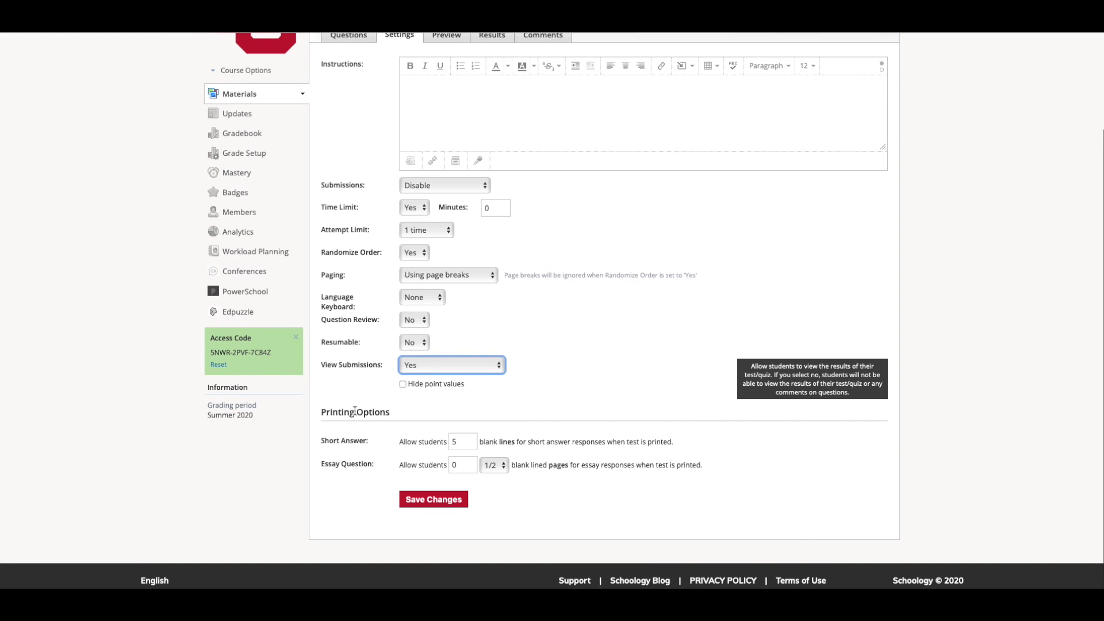
drag(336, 443, 380, 439)
drag(325, 466, 389, 470)
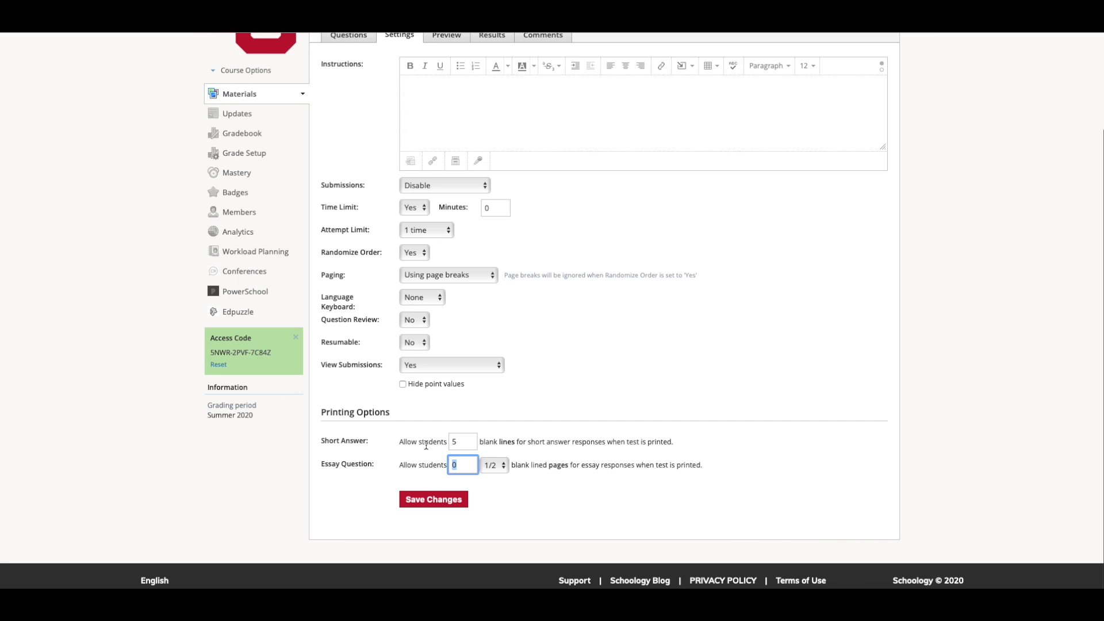
drag(506, 450, 588, 446)
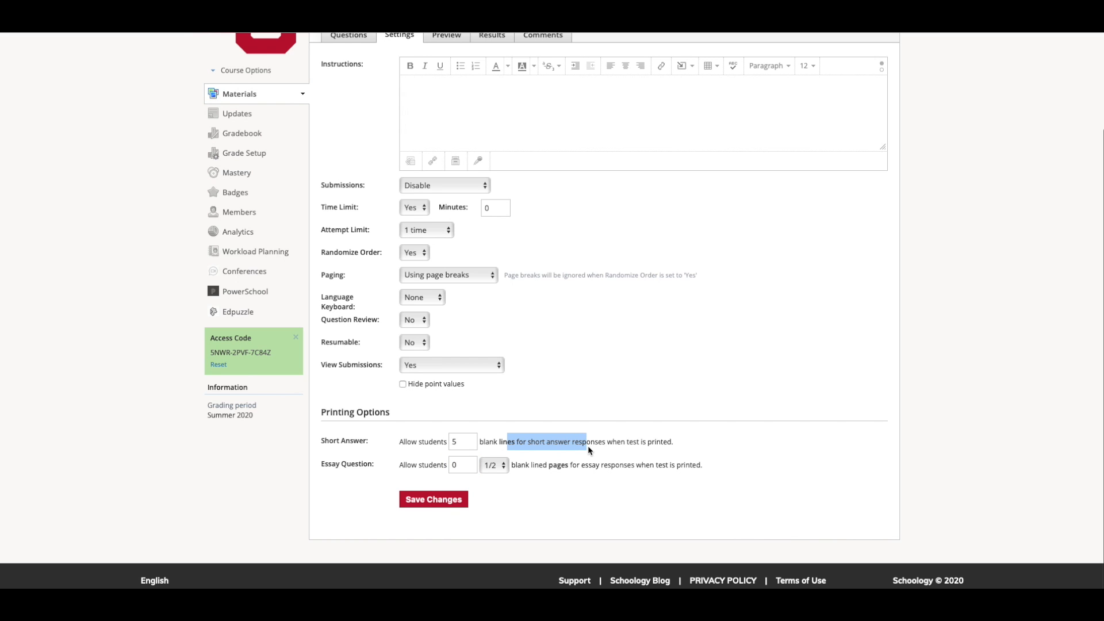
click(454, 500)
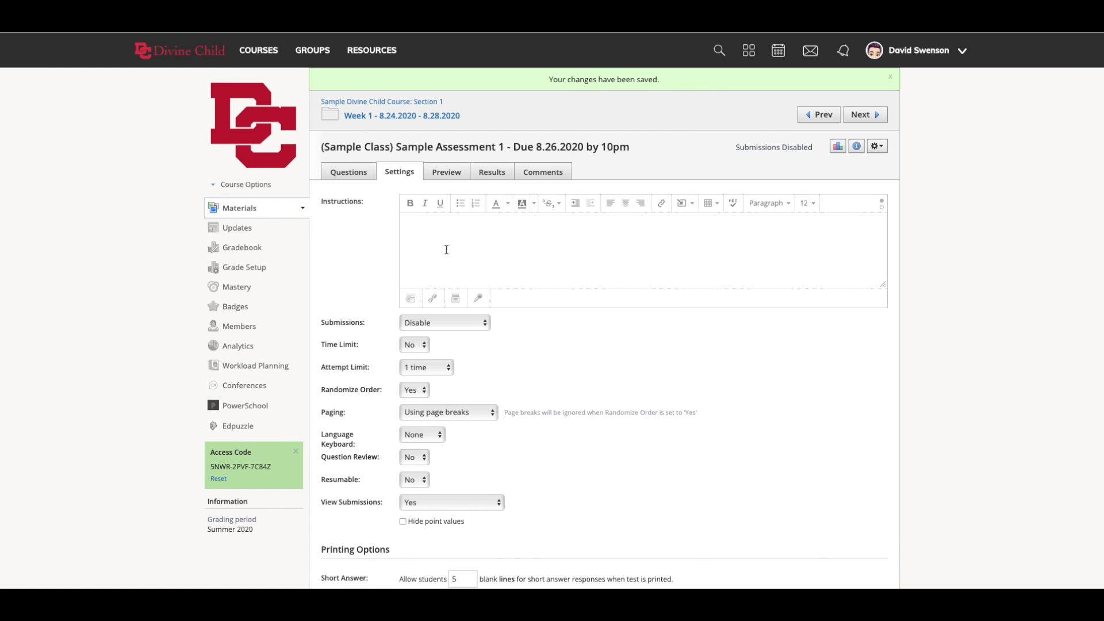
- Preview the assessment, check its attempt limit note, and start a new attempt
click(438, 174)
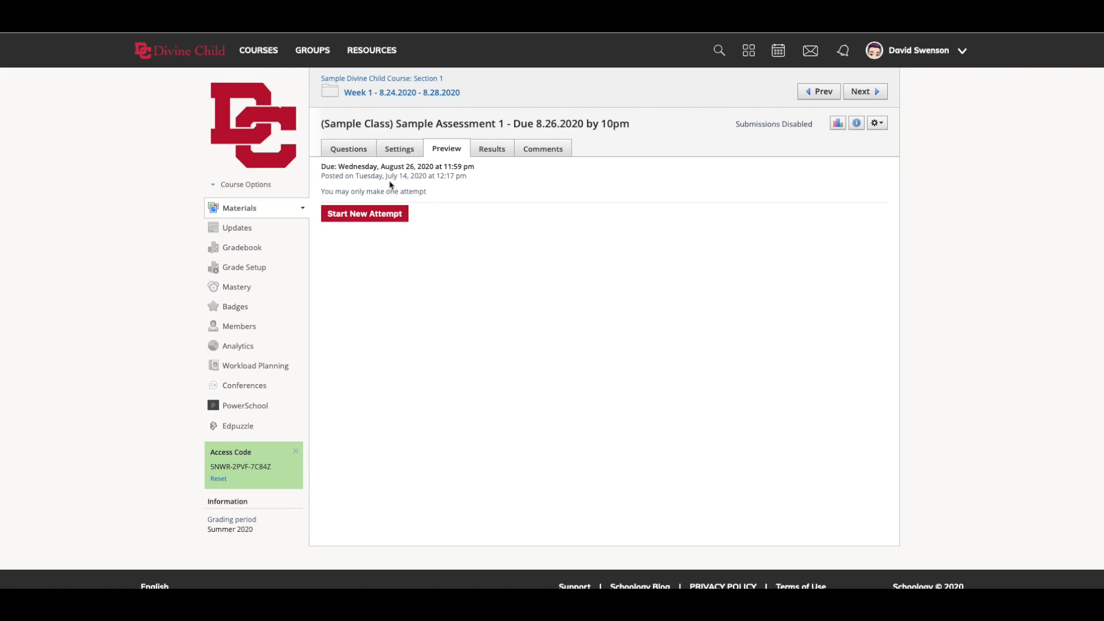
drag(334, 193, 397, 194)
click(421, 195)
click(406, 193)
click(386, 213)
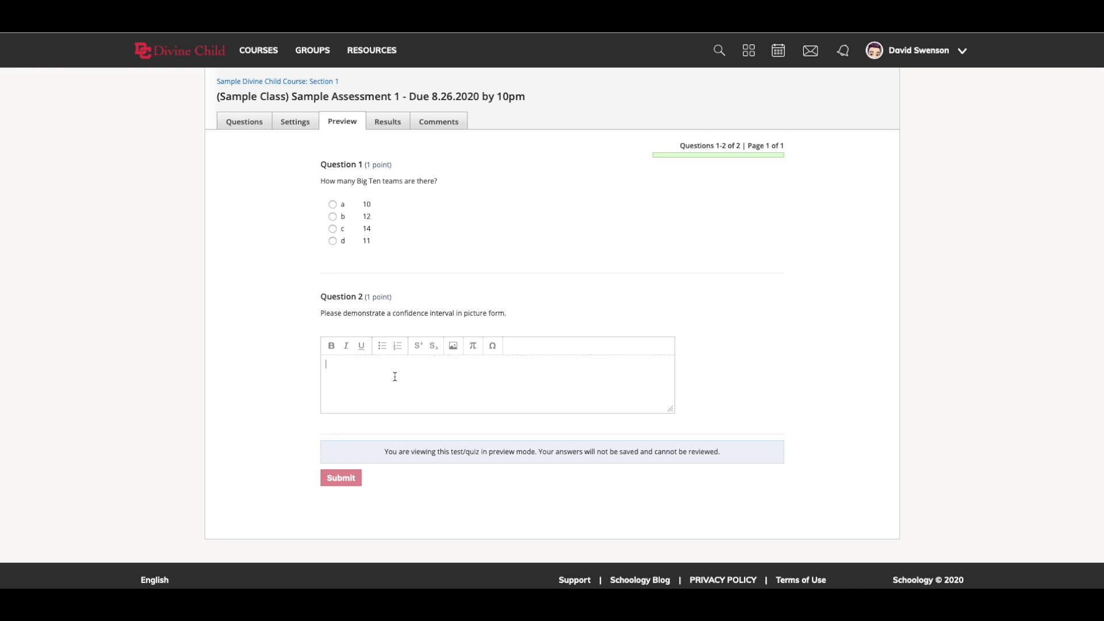
- Check the media upload options for Question 2's essay answer and close them without attaching a file
click(453, 346)
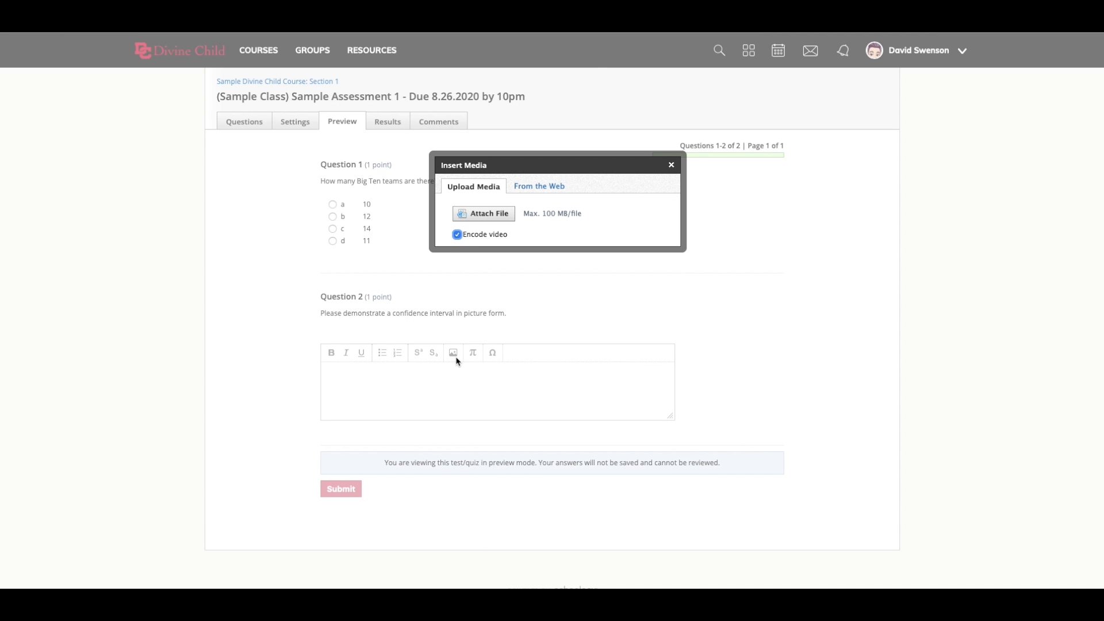
click(671, 165)
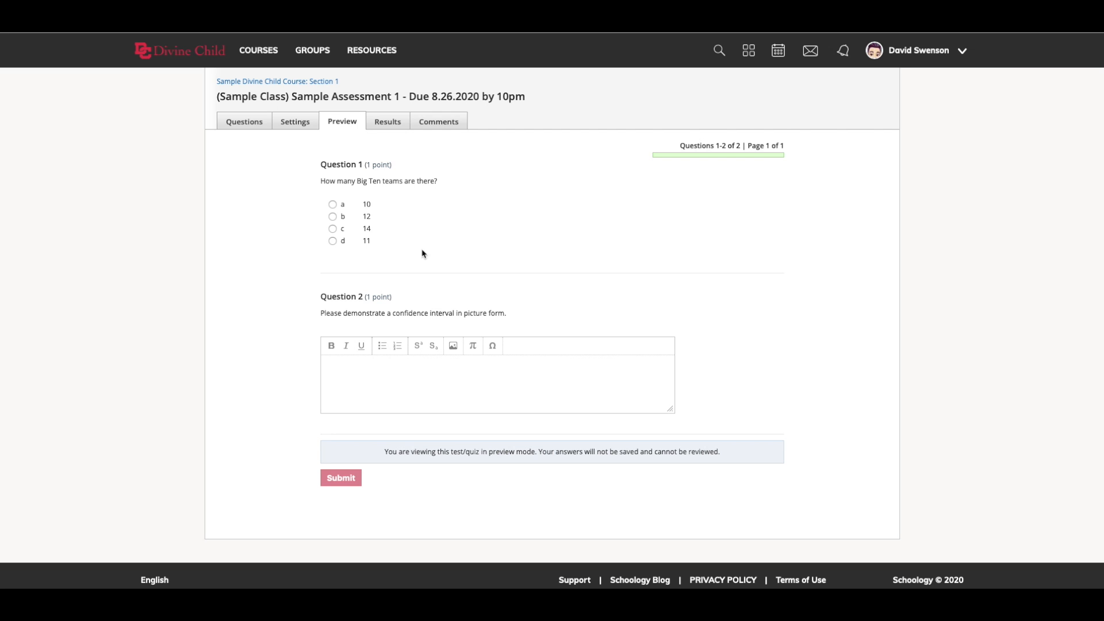
- Leave the assessment preview and look over its student results and comments pages
click(383, 122)
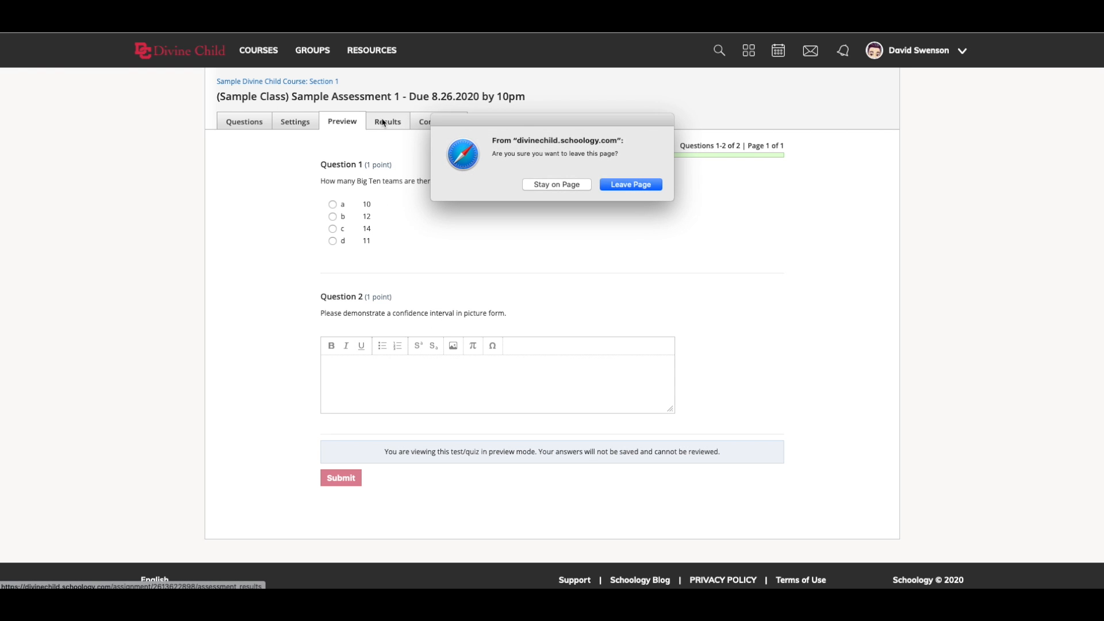
click(620, 185)
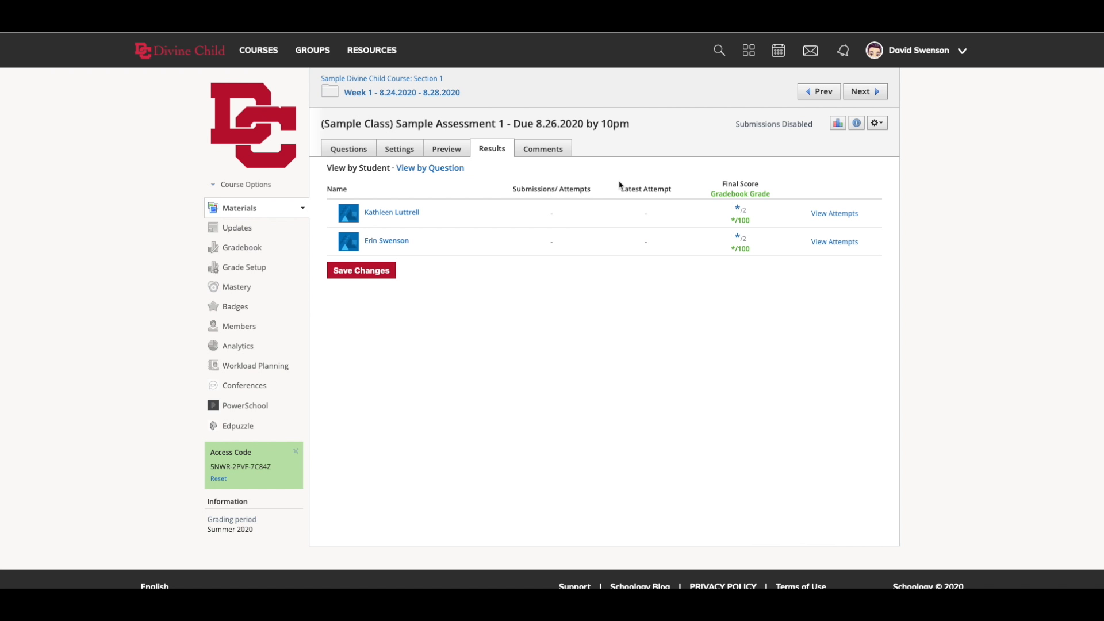
click(555, 156)
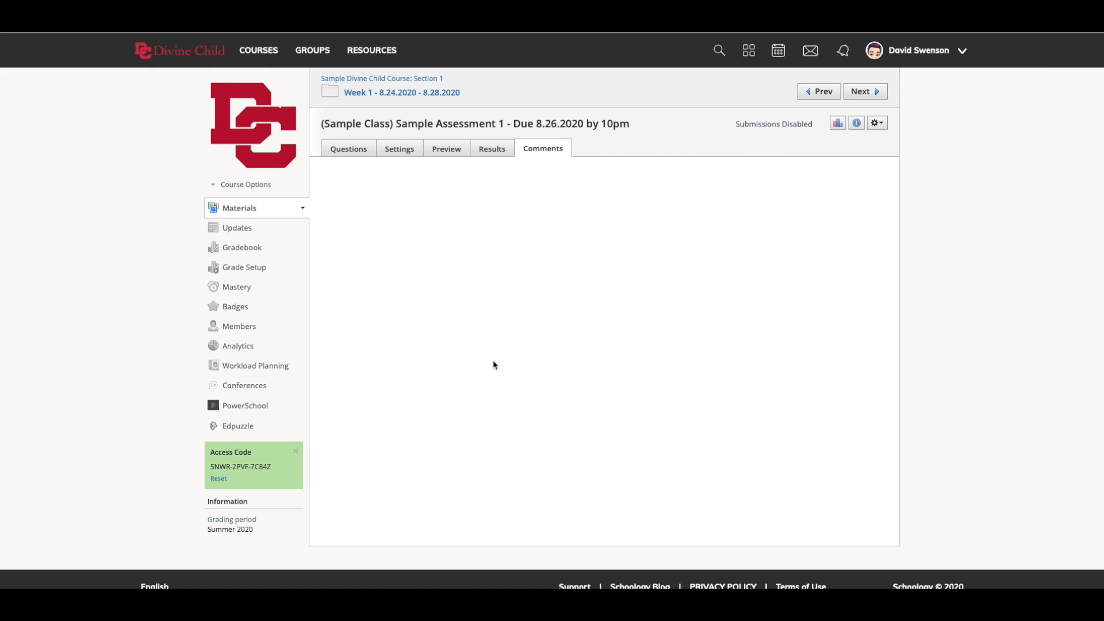
- Try Enable for the assessment's Submissions setting and return it to Disable
click(405, 152)
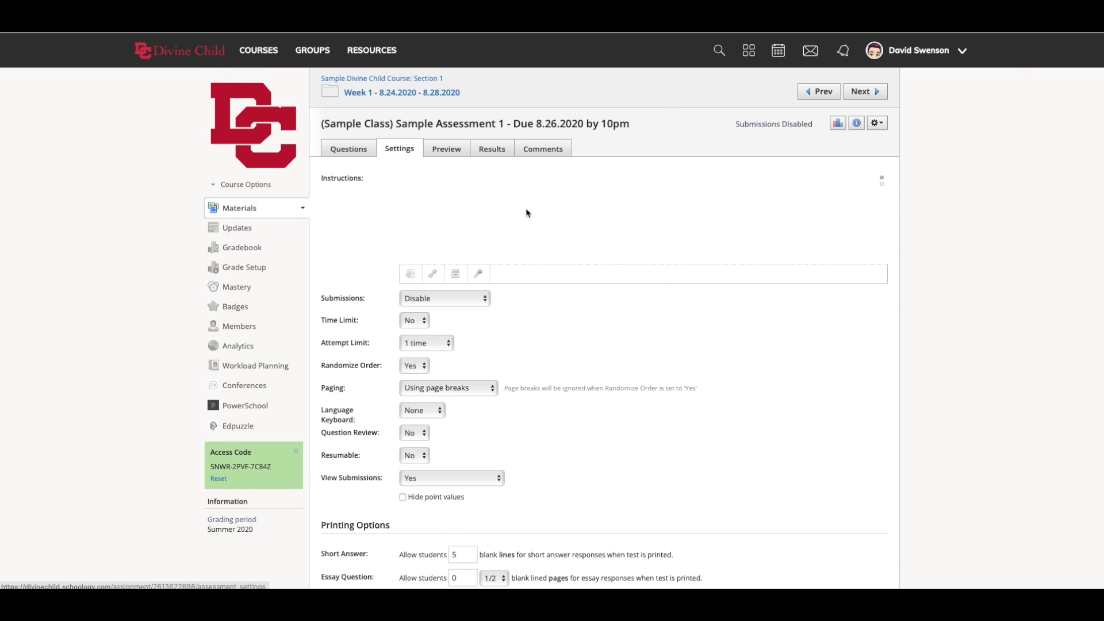
click(485, 303)
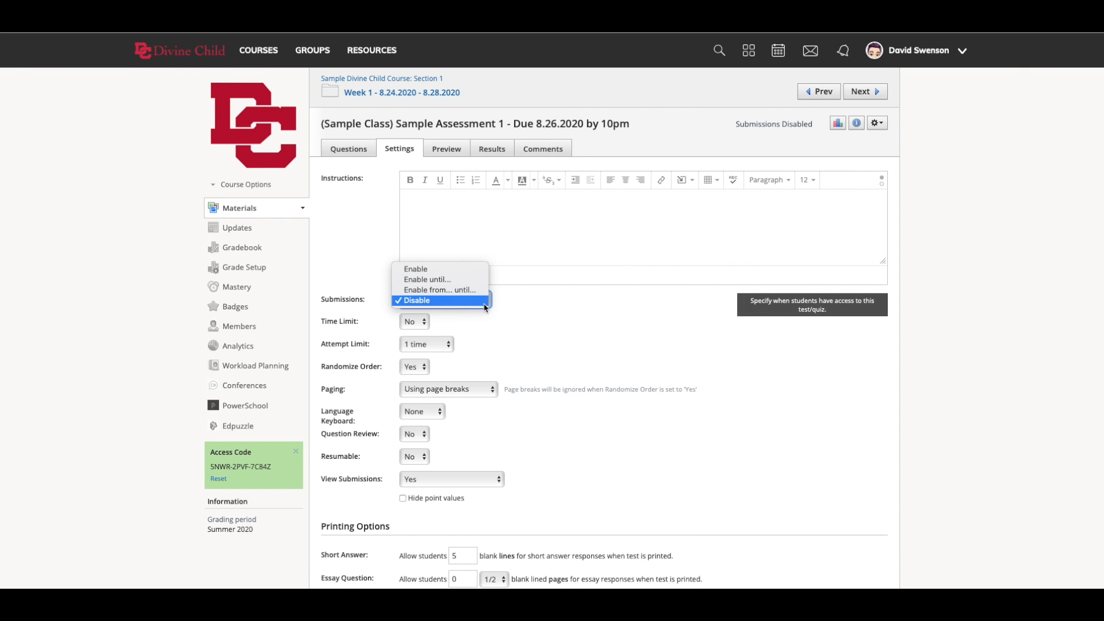
click(471, 275)
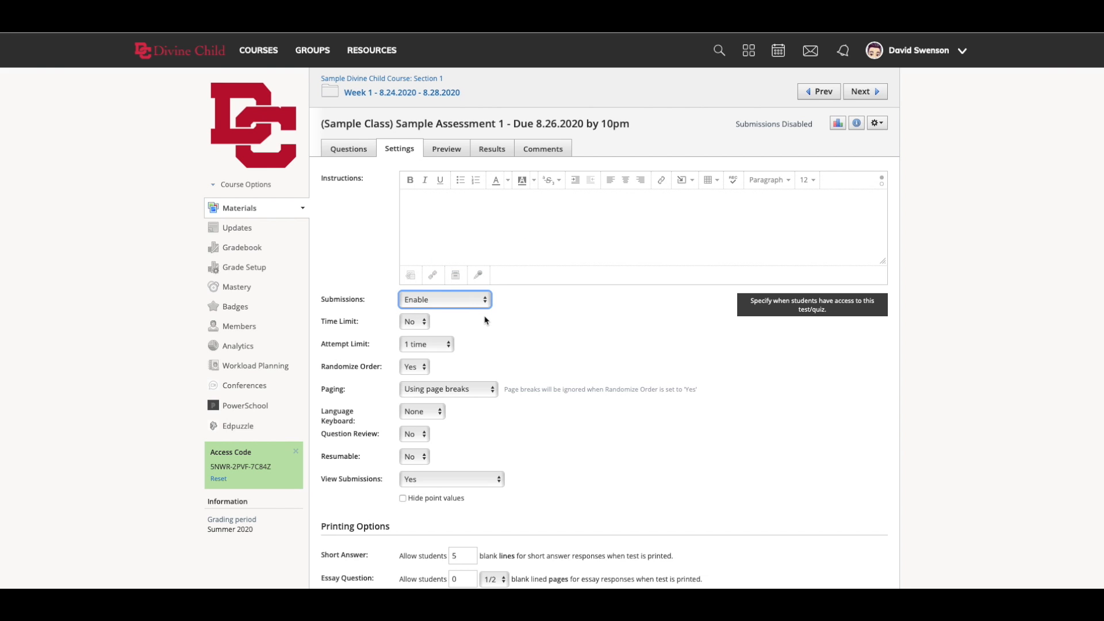
click(458, 300)
click(452, 332)
- Review the question types that can be added and the choices for importing from question banks
click(360, 152)
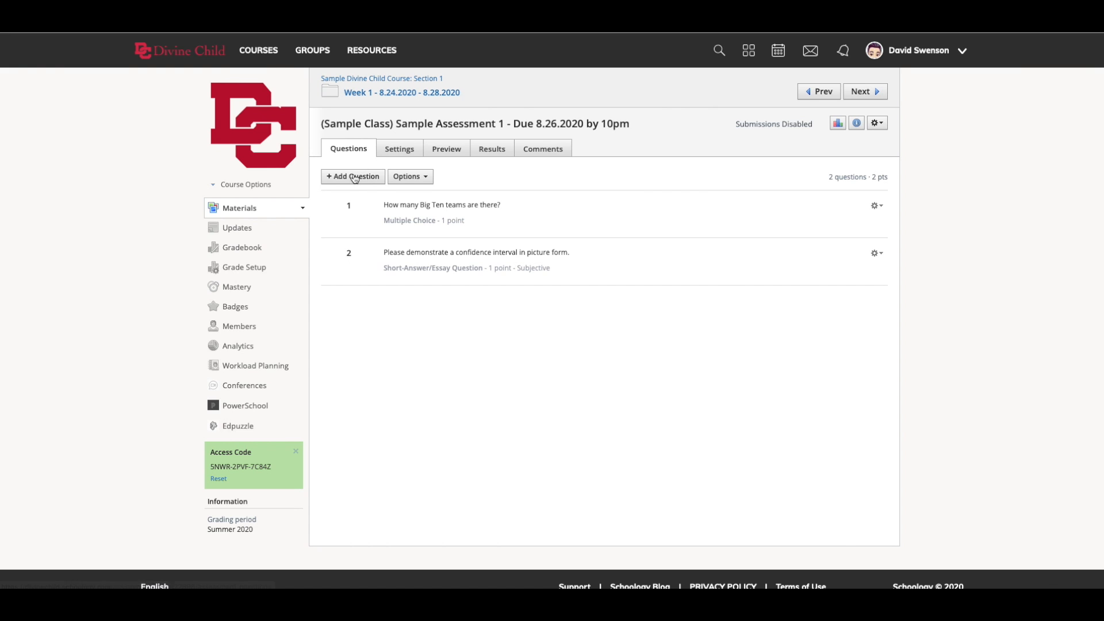
click(354, 176)
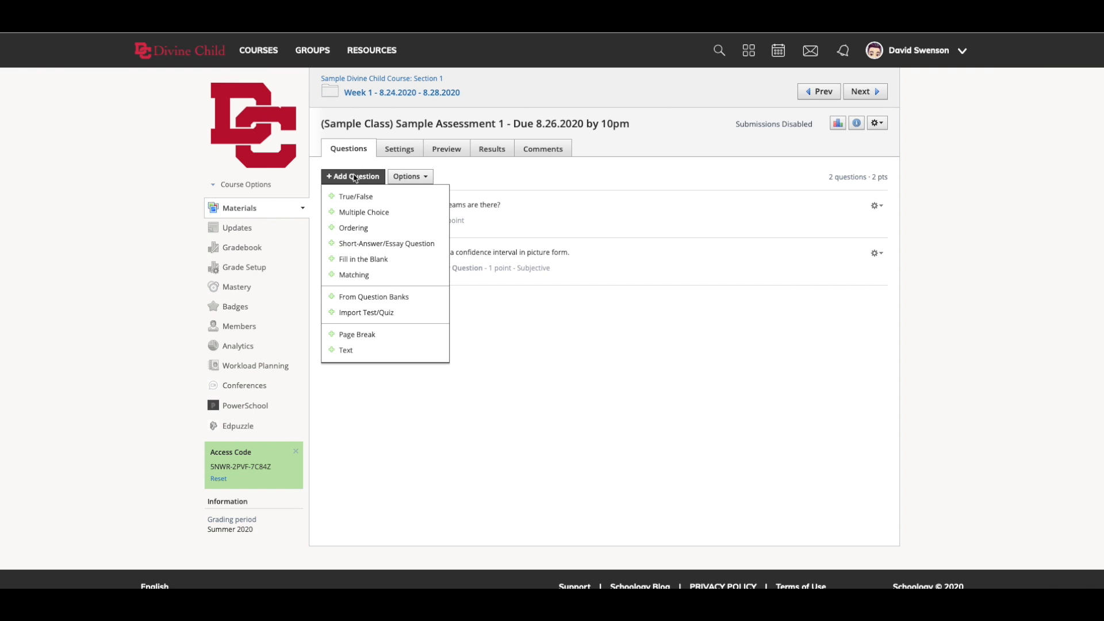
click(390, 297)
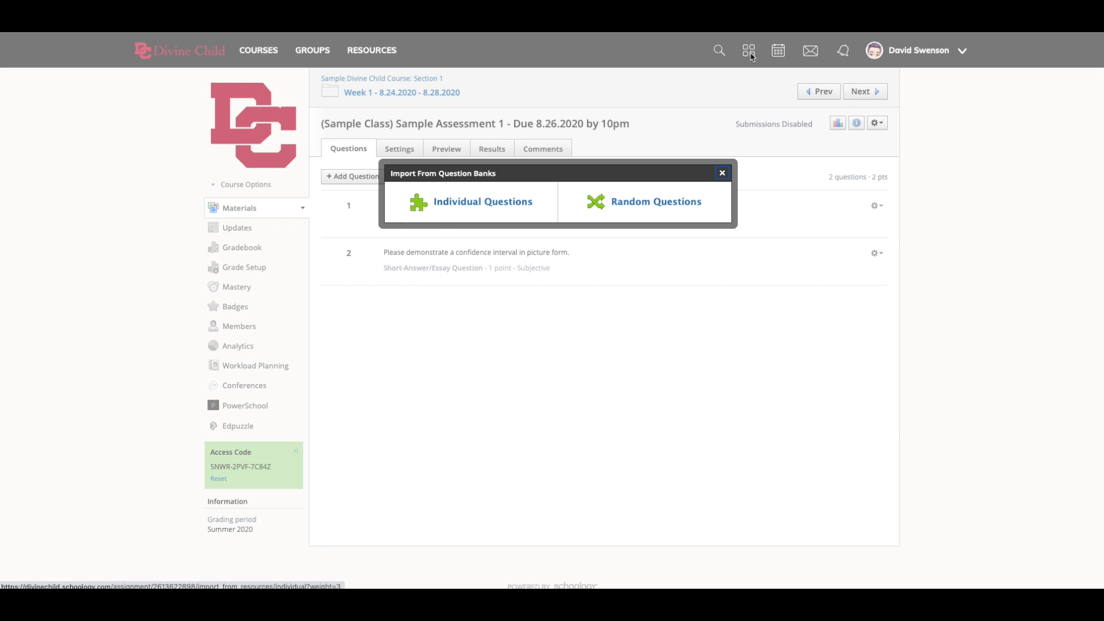
click(723, 172)
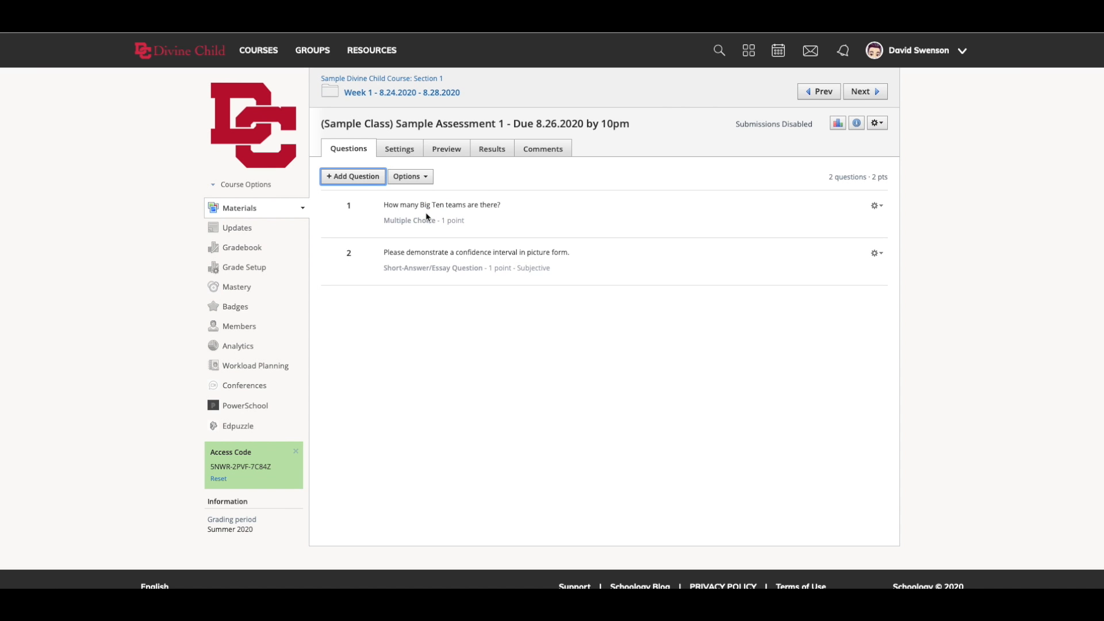
- Start a random question import and choose Precal 5.3 QB from the Precalc CH5.3 QB resources as its bank
click(354, 177)
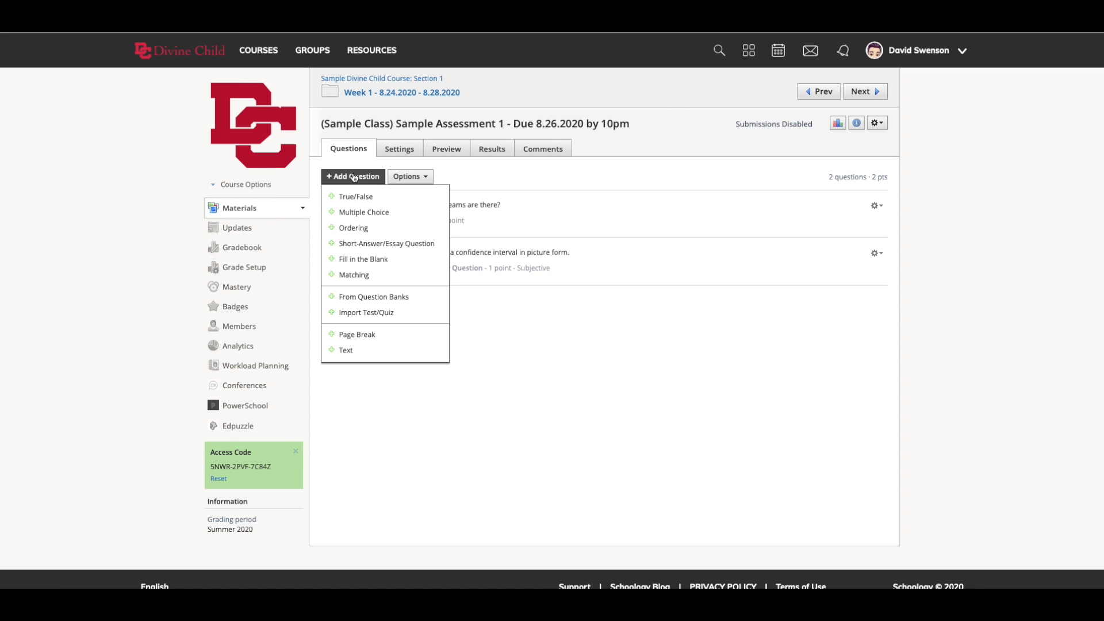
click(390, 297)
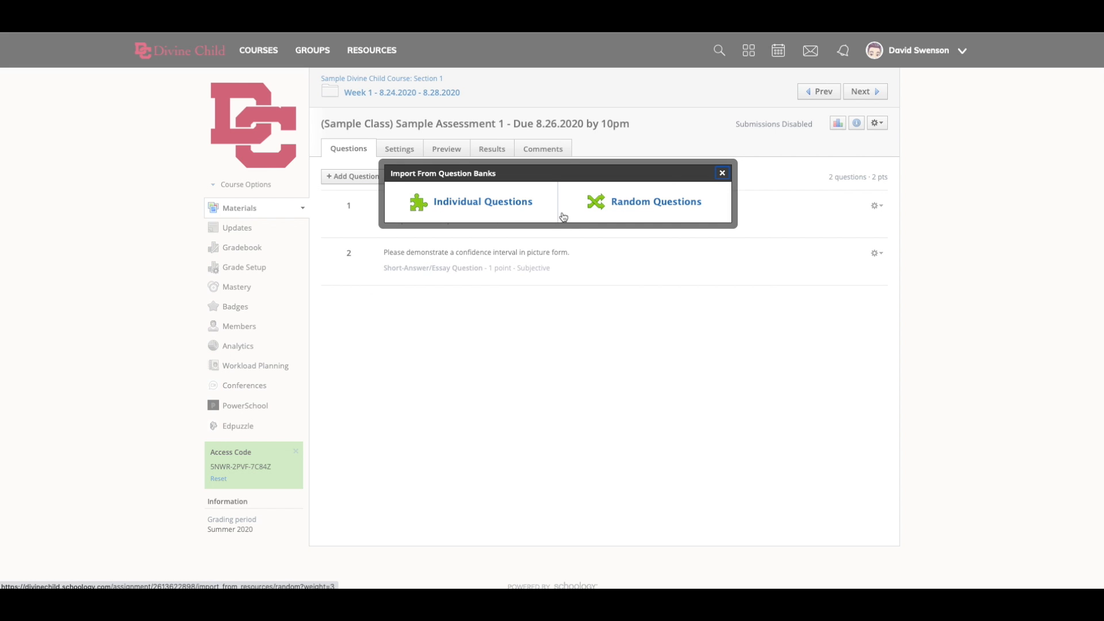
click(619, 212)
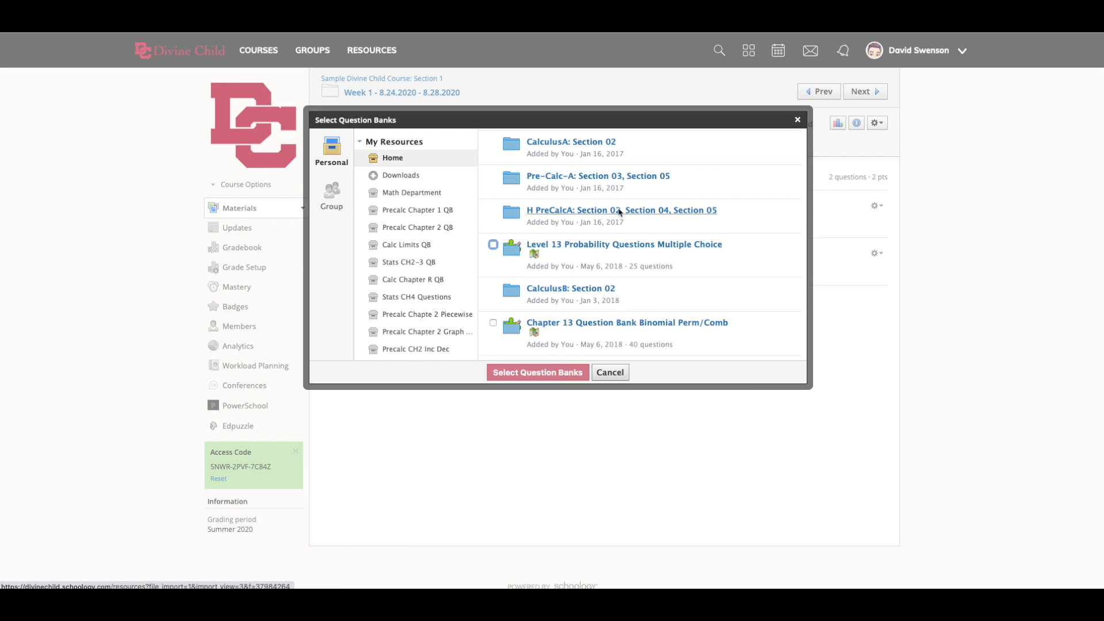
scroll(432, 307, down, 10)
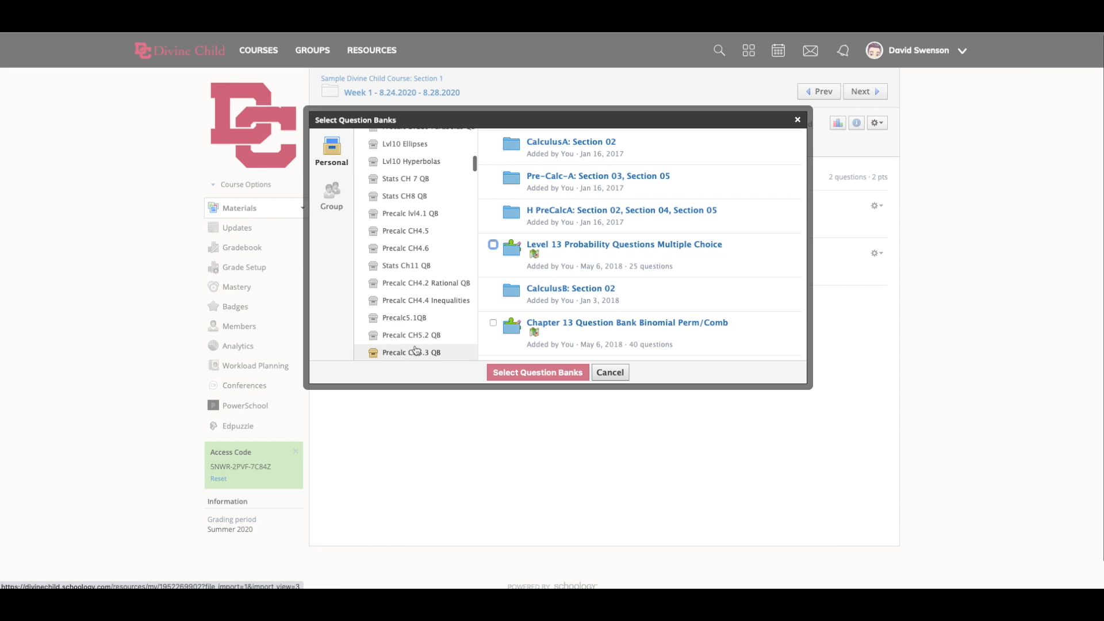
scroll(409, 304, down, 2)
click(409, 303)
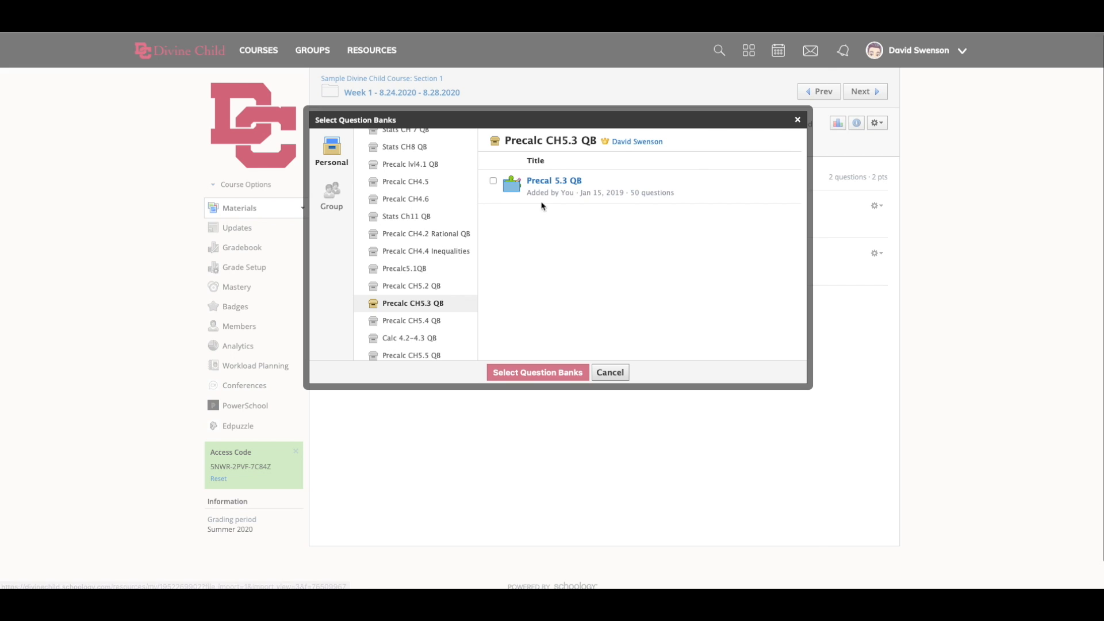
drag(630, 192, 677, 196)
click(548, 218)
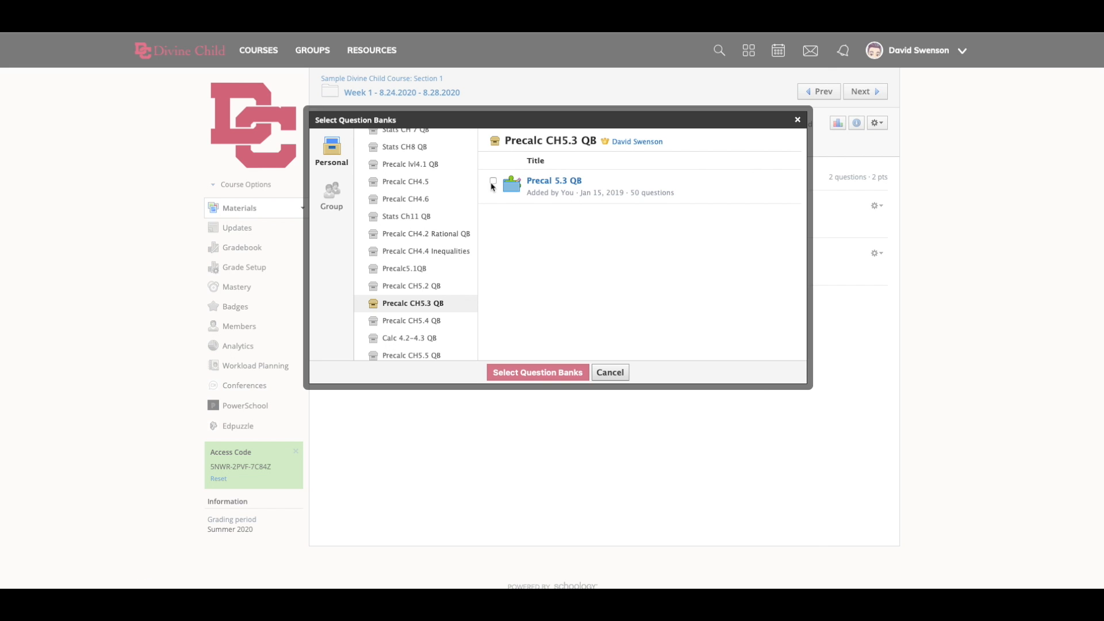
click(493, 182)
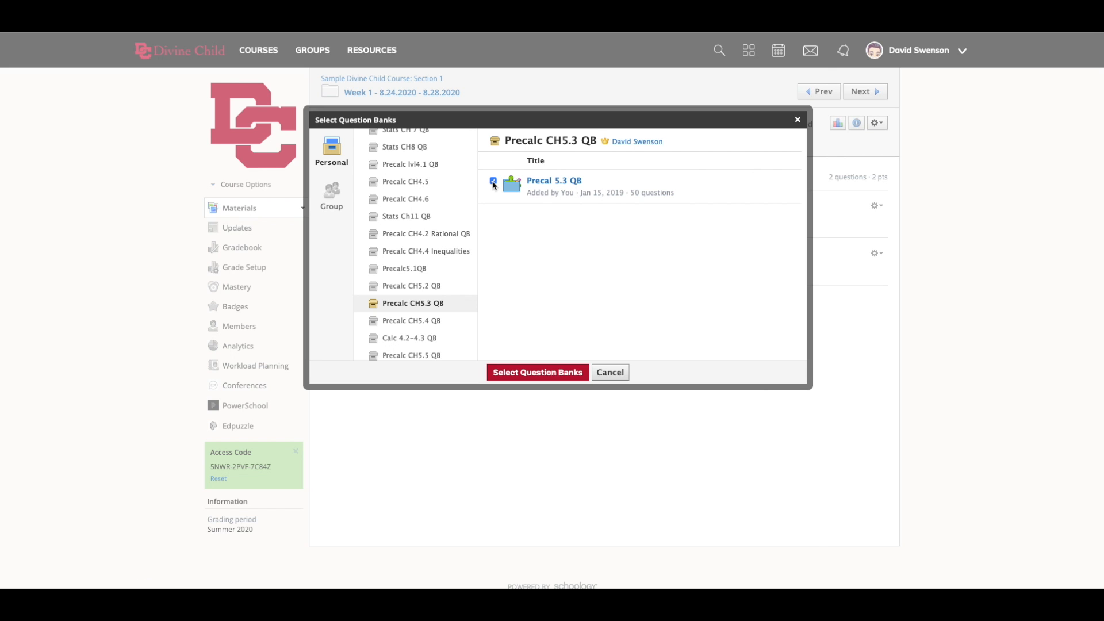
click(538, 373)
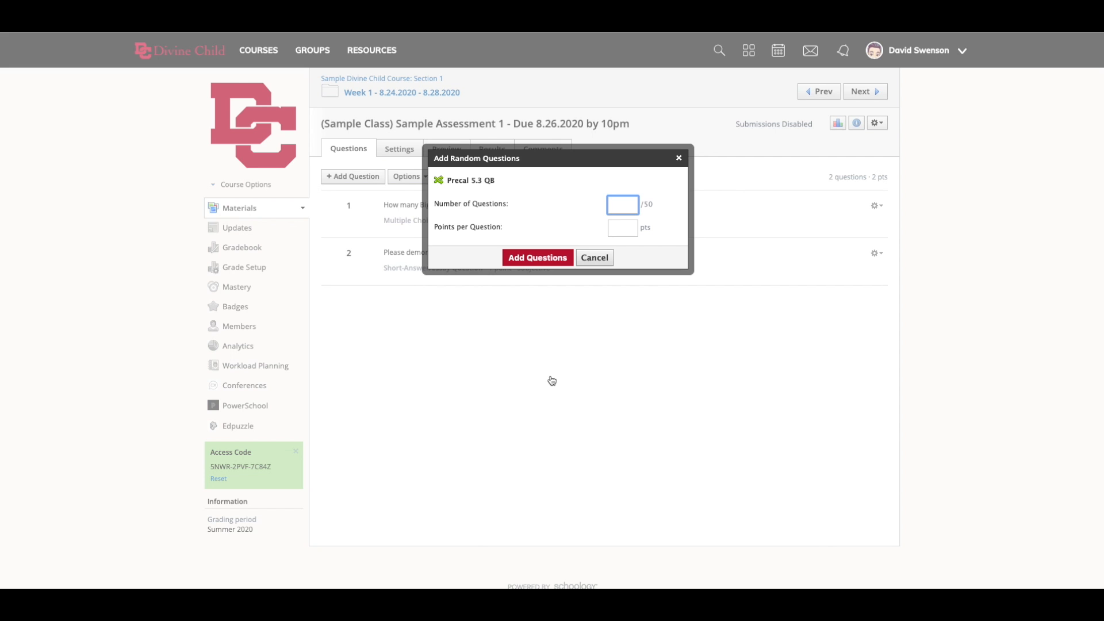
- Add 12 random questions from Precal 5.3 QB worth 2 points each
text(12)
click(621, 231)
text(2)
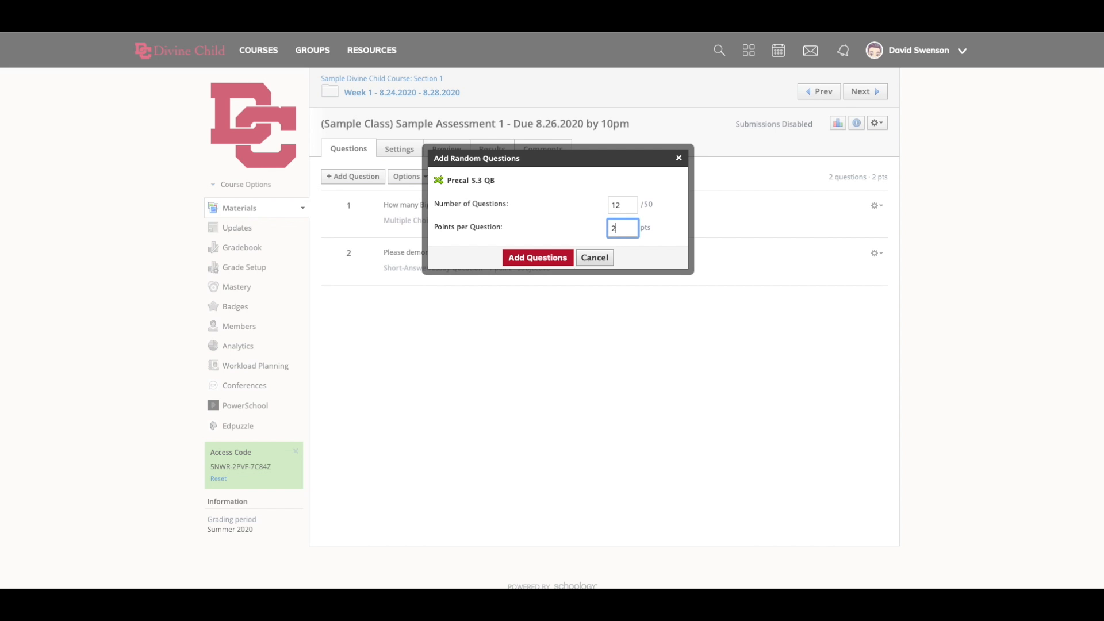
click(561, 259)
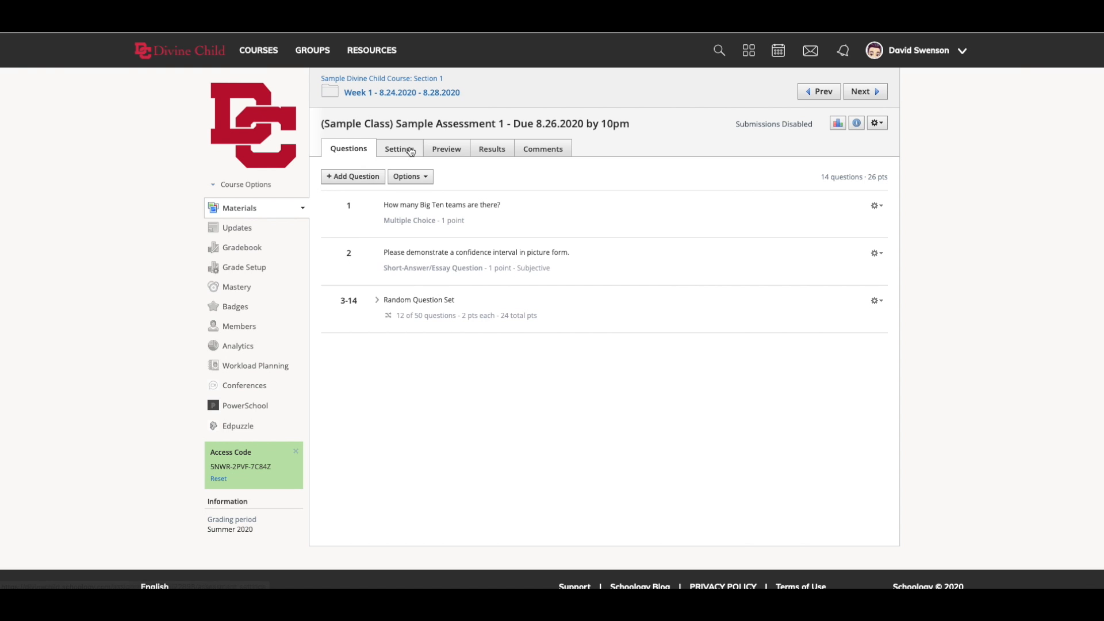
- Review the Randomize Order choices in the assessment settings, leaving the option at Yes
scroll(521, 448, down, 2)
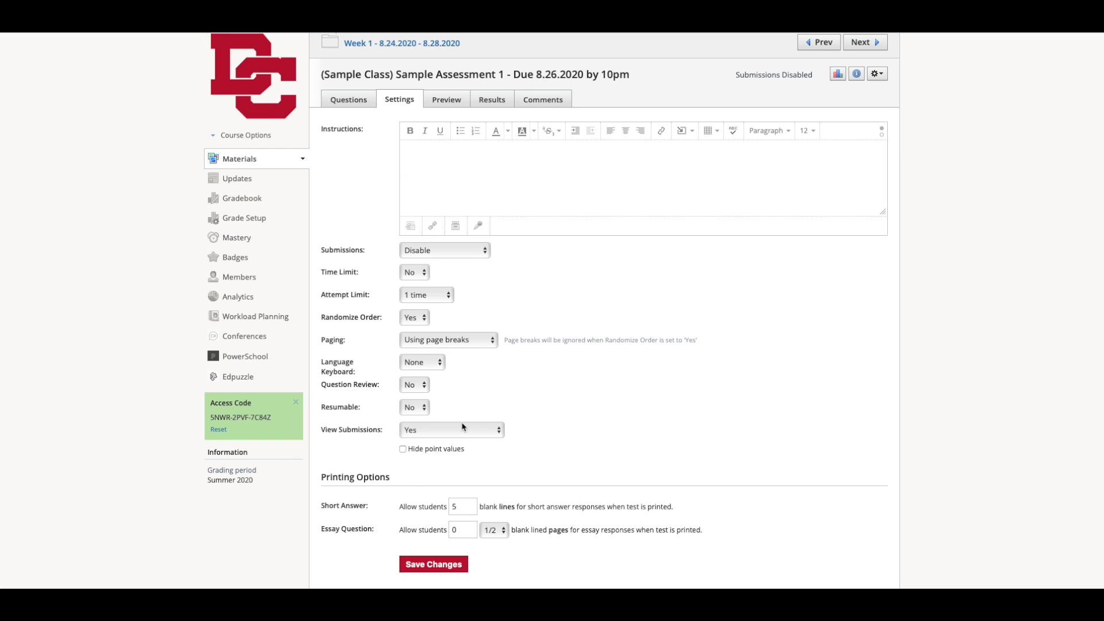
click(424, 317)
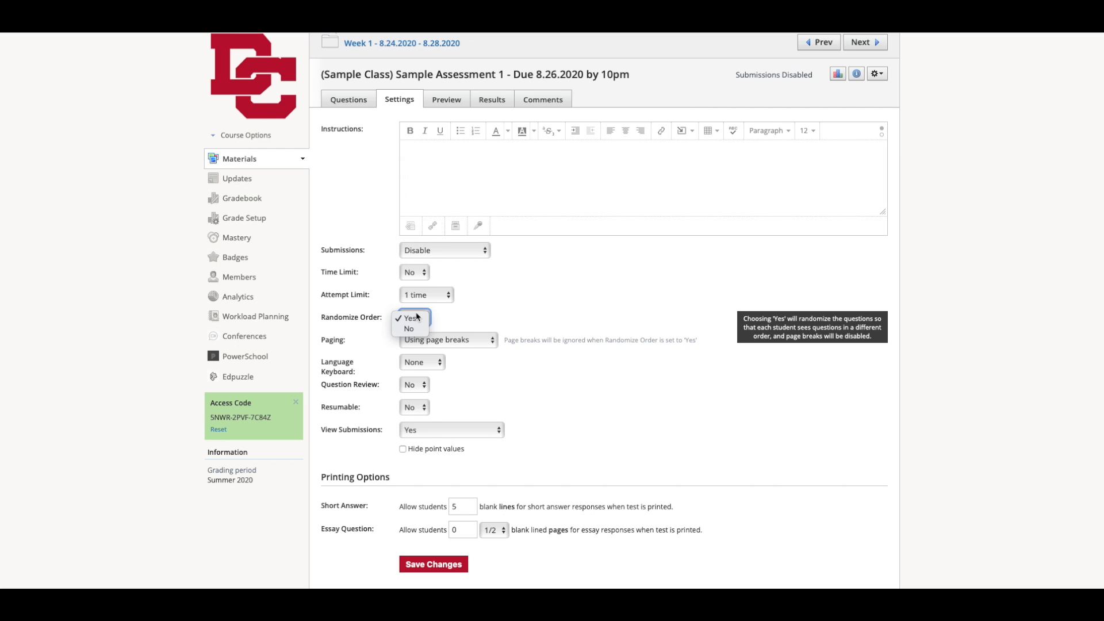
click(483, 393)
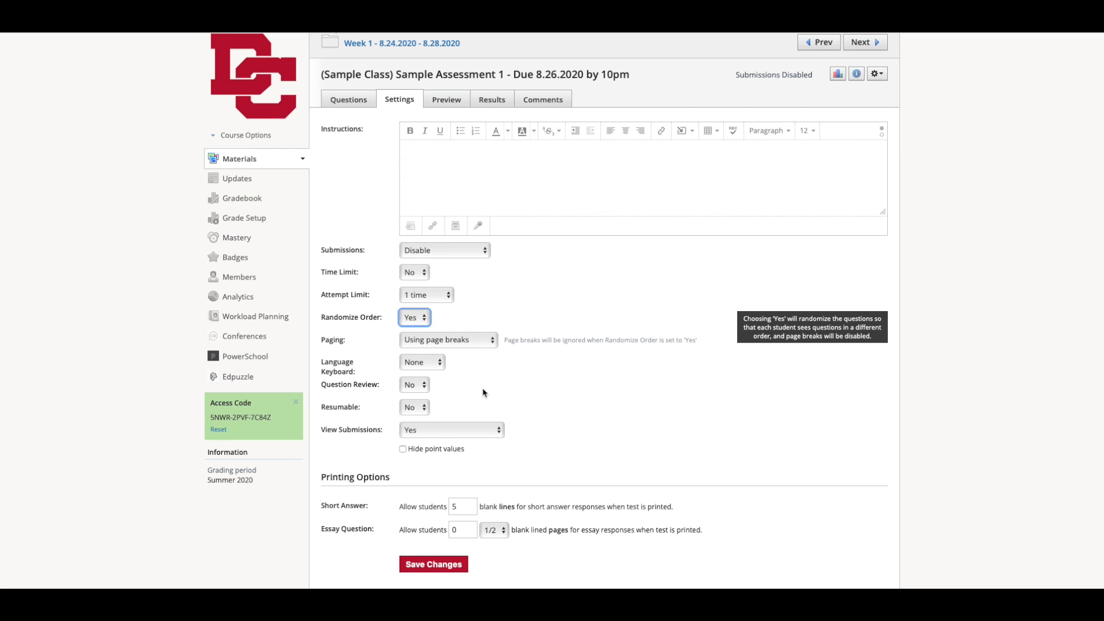
- Start another random question import, choosing CH2,2 Matching Graphs from the Precalc Chapter 2 Graph Matching resources
click(349, 101)
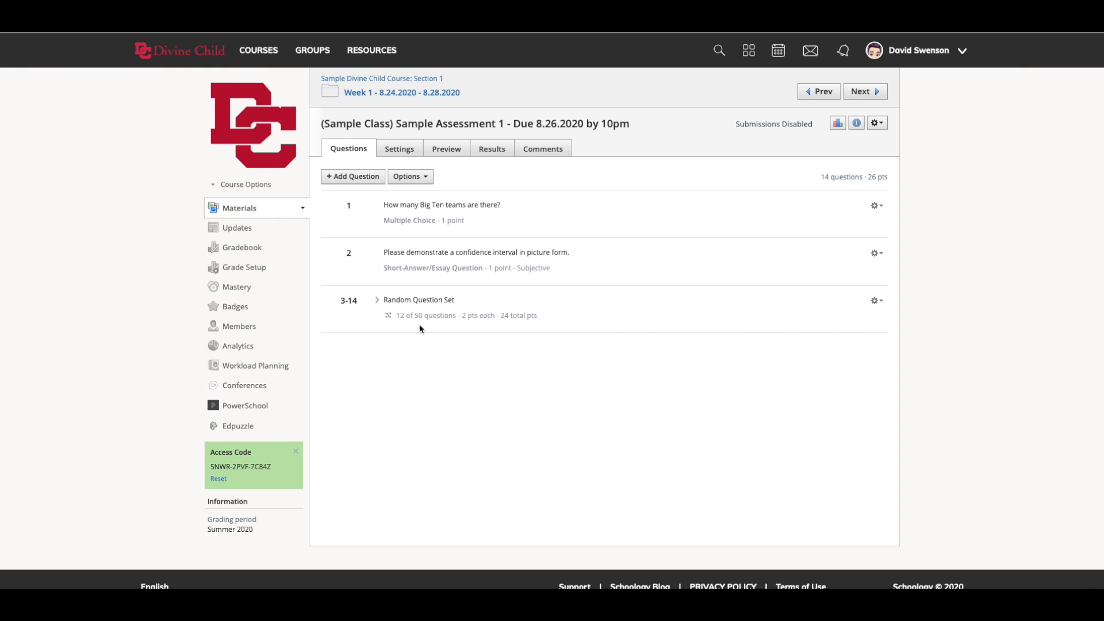
click(363, 180)
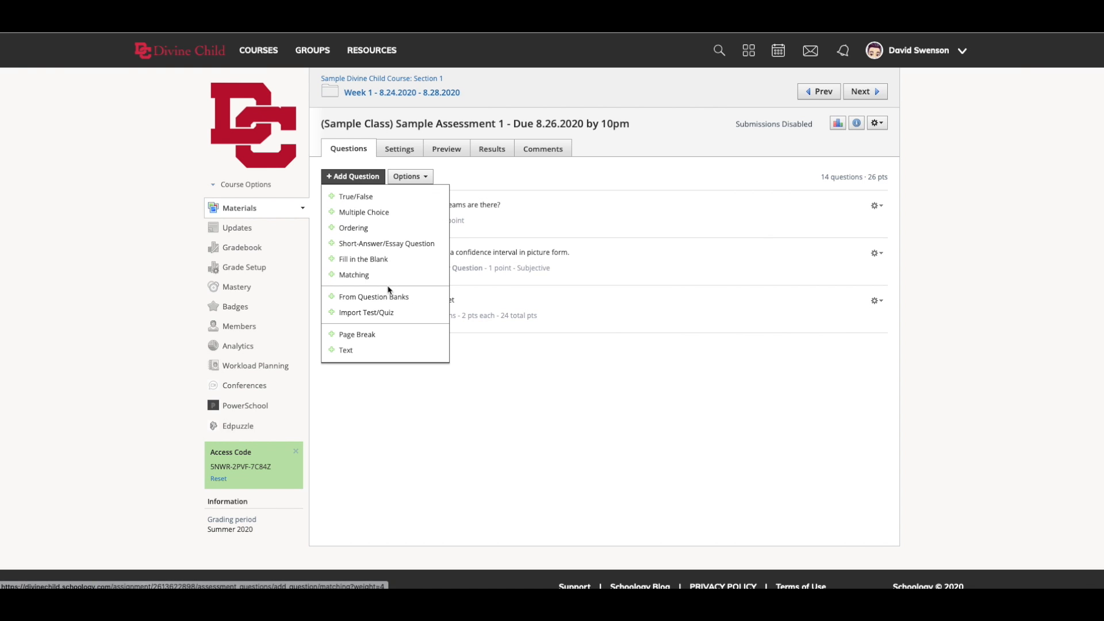
click(374, 297)
click(611, 210)
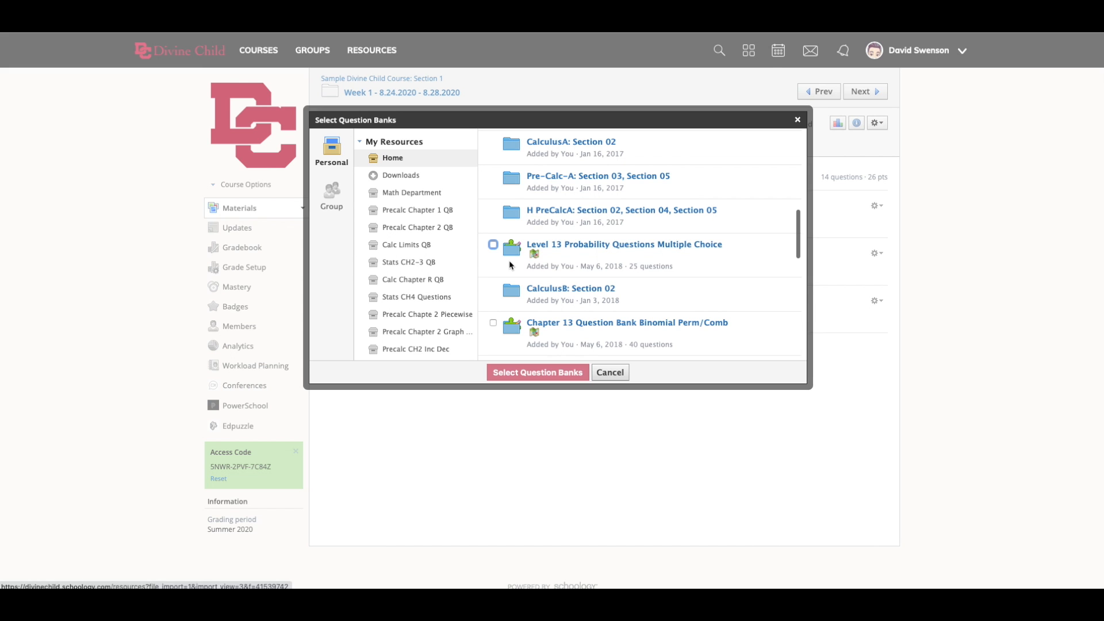
click(422, 334)
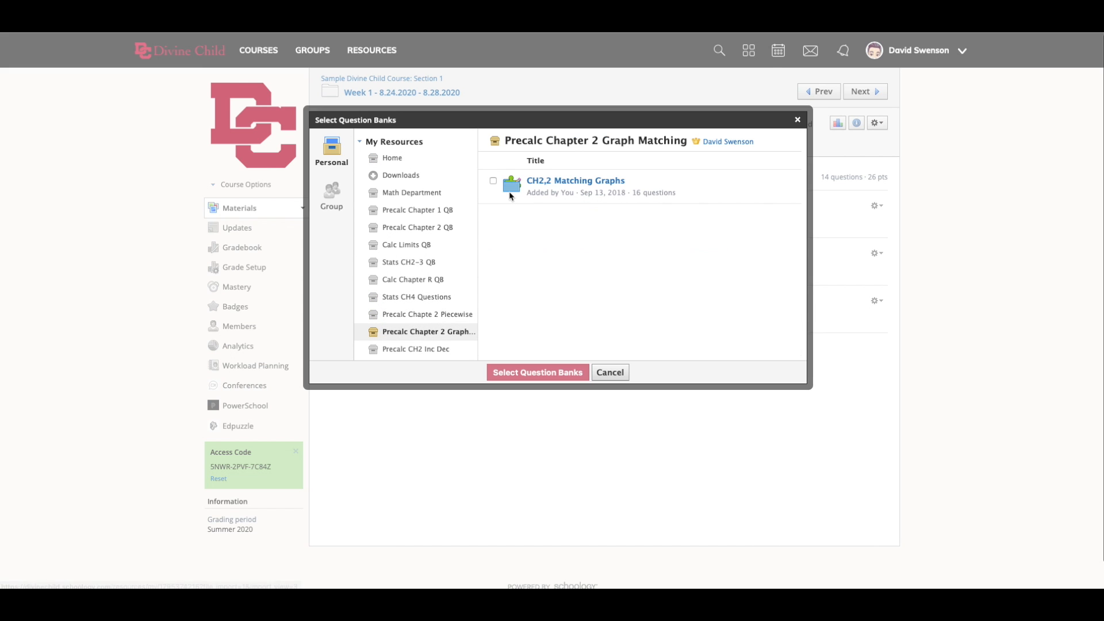
click(494, 181)
click(555, 378)
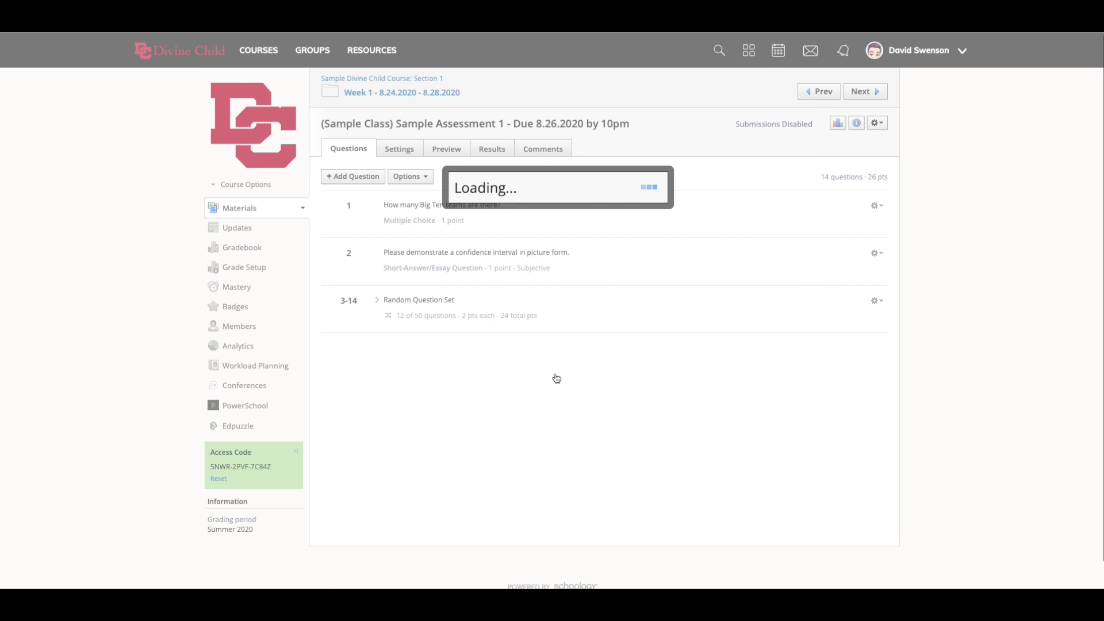
- Add 4 random questions from the matching graphs bank worth 5 points each
text(4)
click(616, 232)
text(2)
click(561, 258)
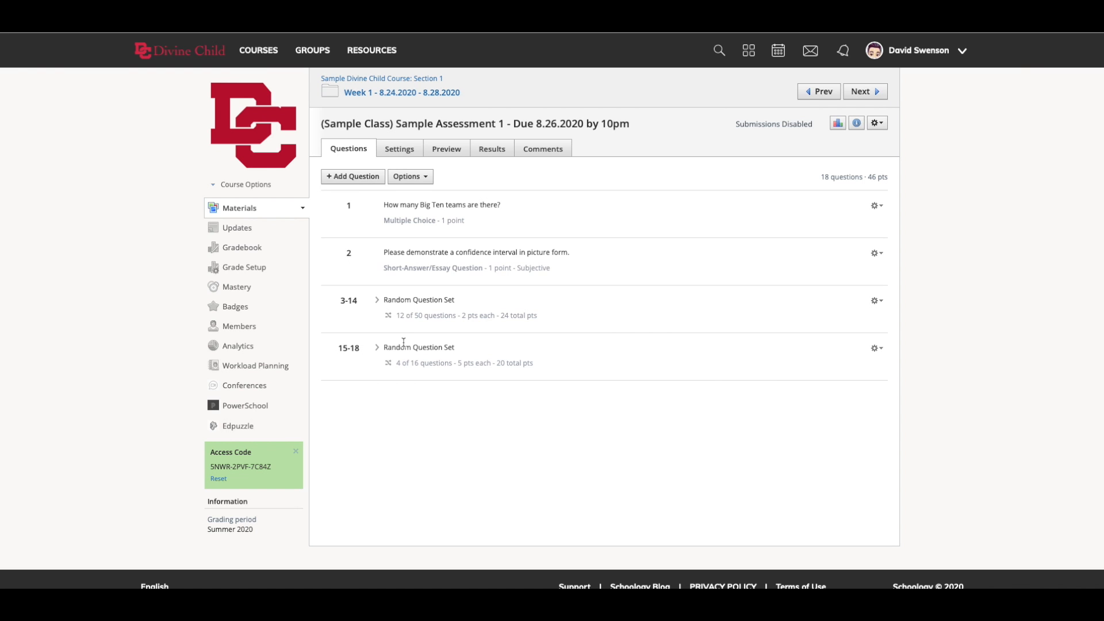
- Start an import of individual questions from question banks and open the Precalc Ch3.3 bank in the personal resources
click(355, 176)
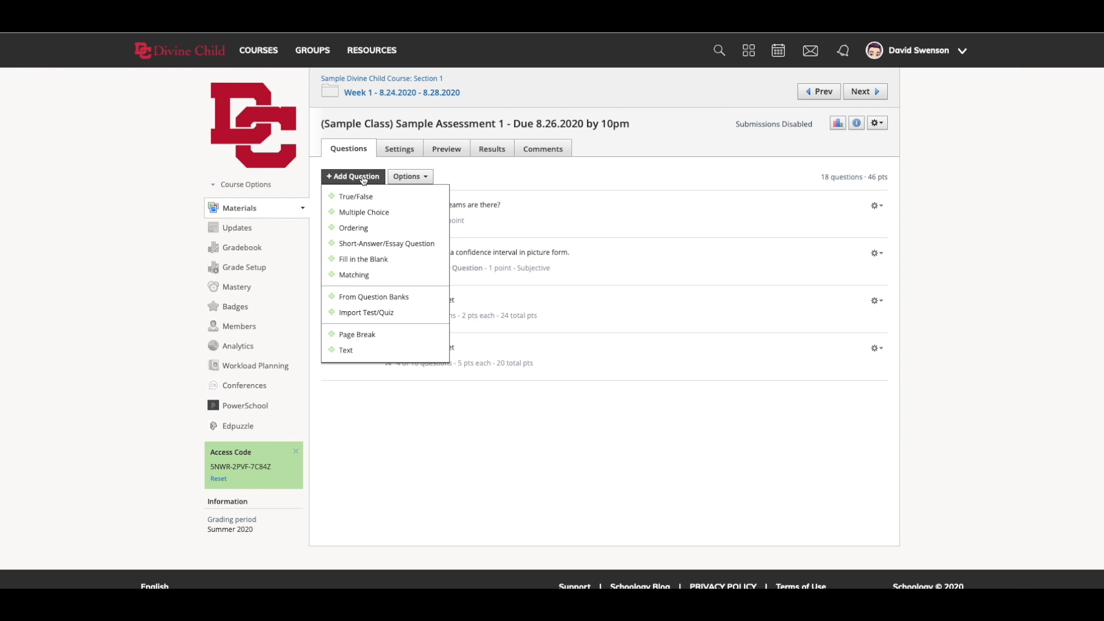
click(387, 298)
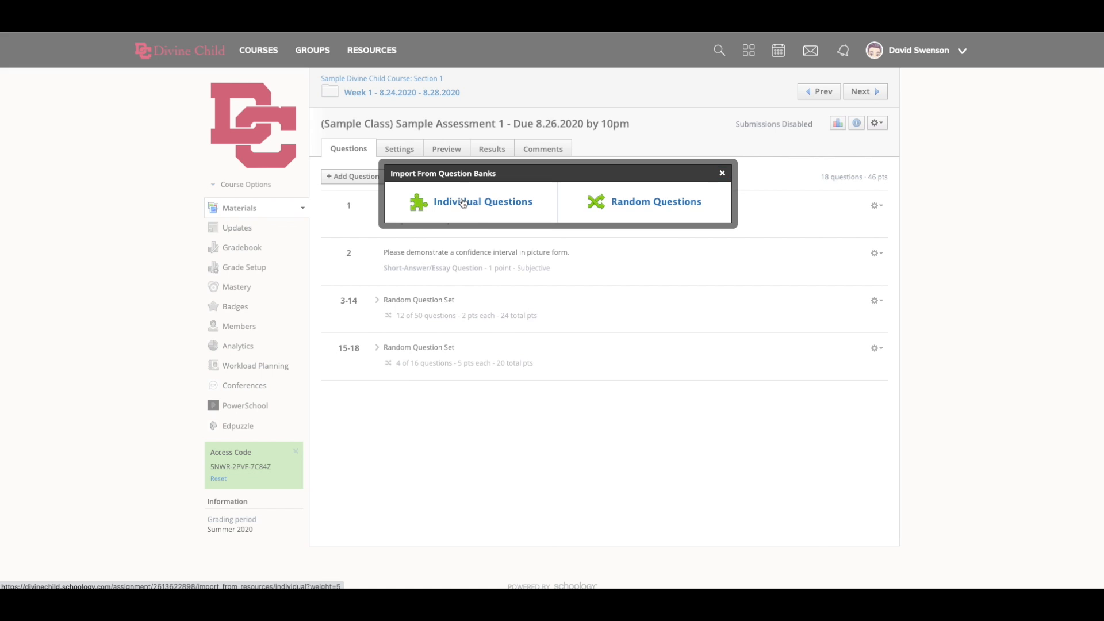
click(463, 202)
scroll(428, 285, down, 5)
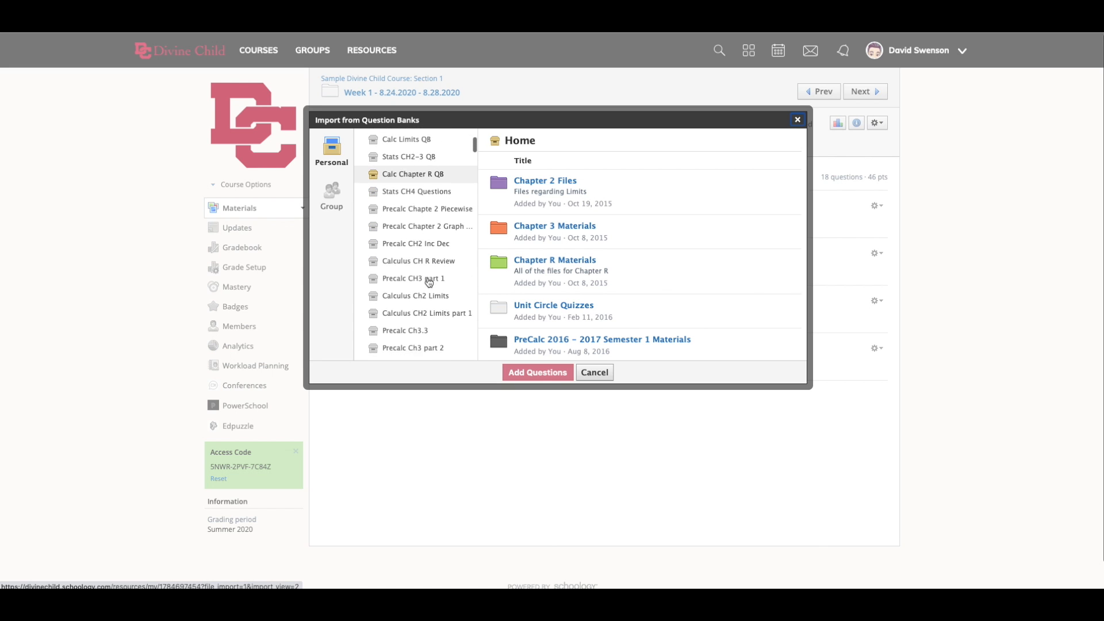
click(425, 303)
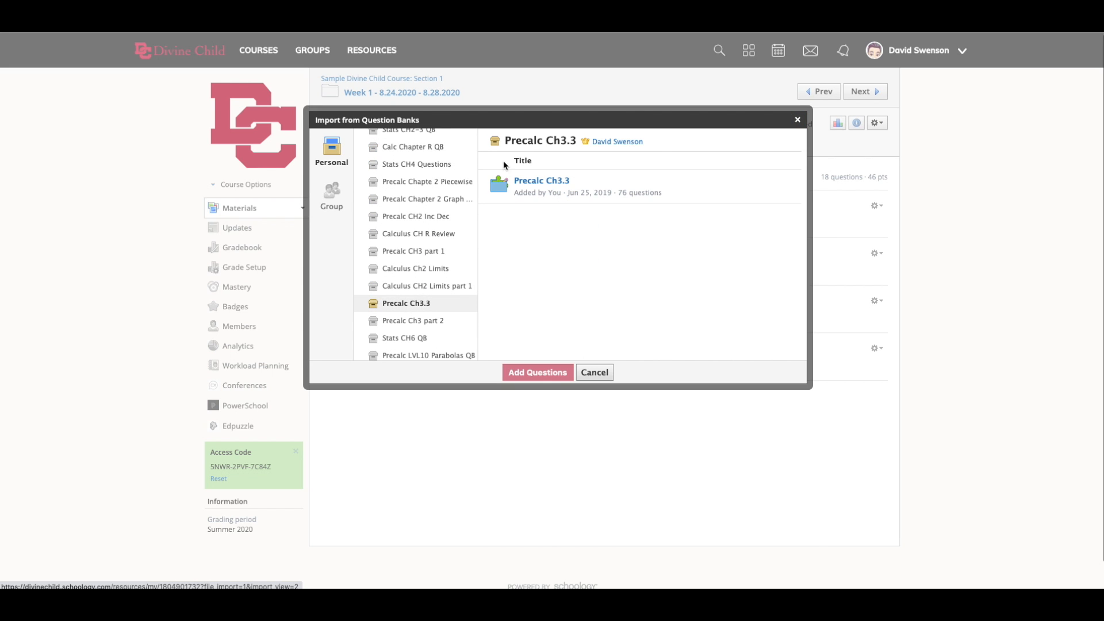
click(537, 182)
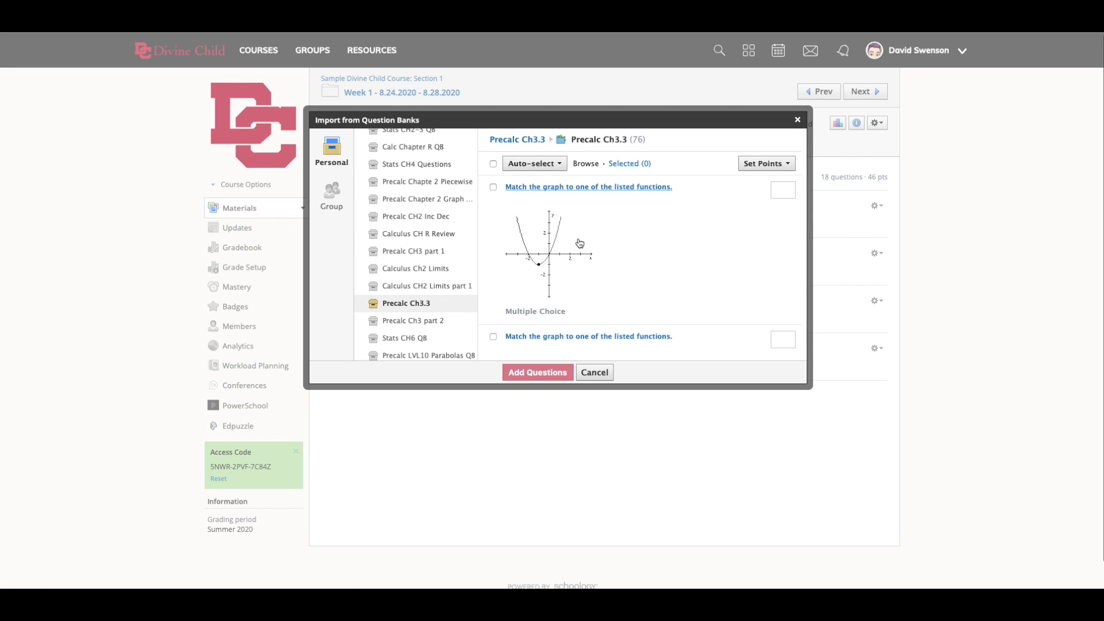
scroll(580, 244, down, 5)
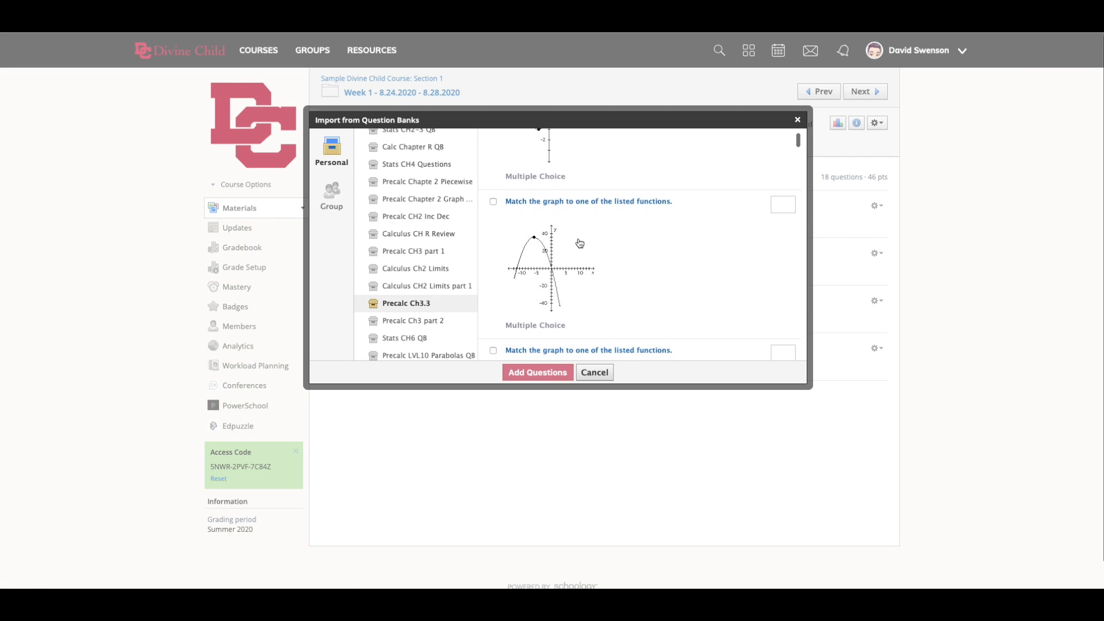
scroll(580, 241, up, 6)
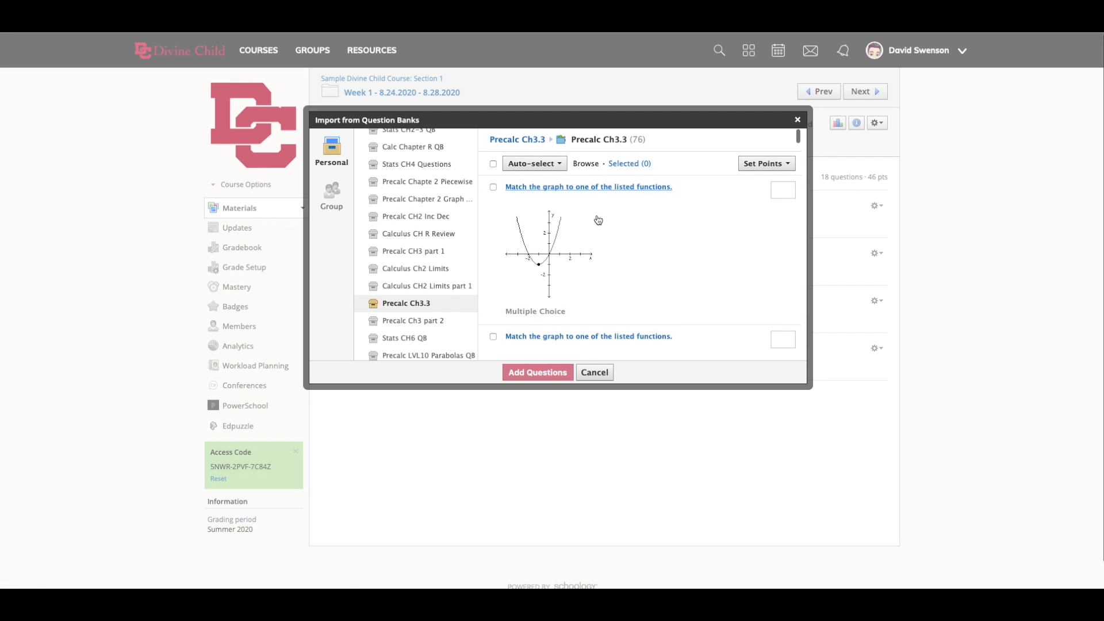
- Choose the first two "Match the graph to one of the listed functions" questions in the Precalc Ch3.3 bank
click(535, 163)
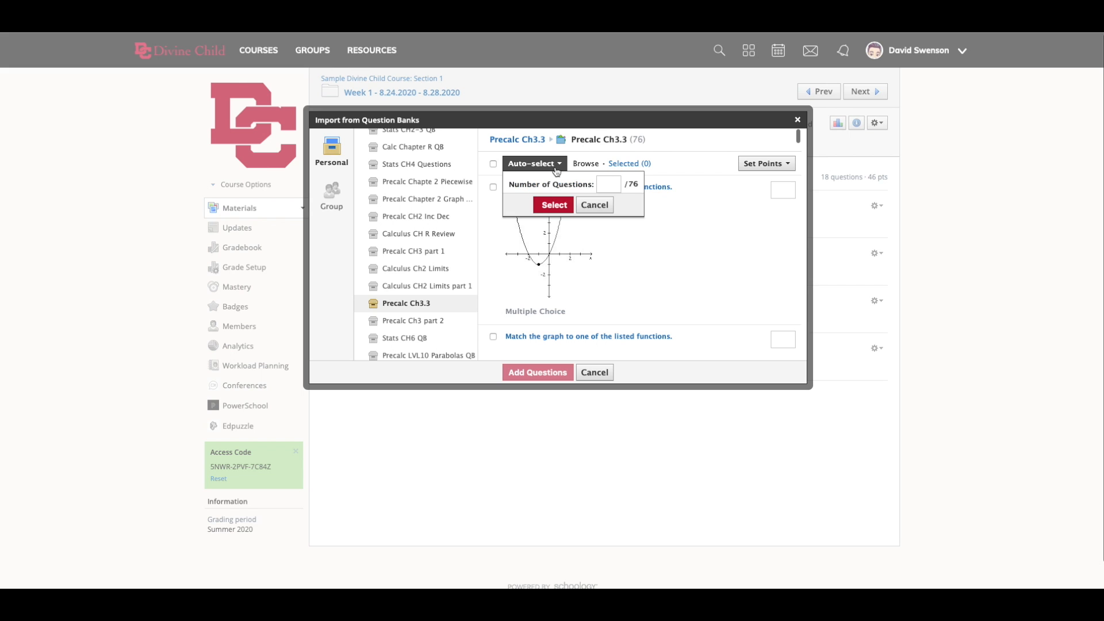
click(613, 184)
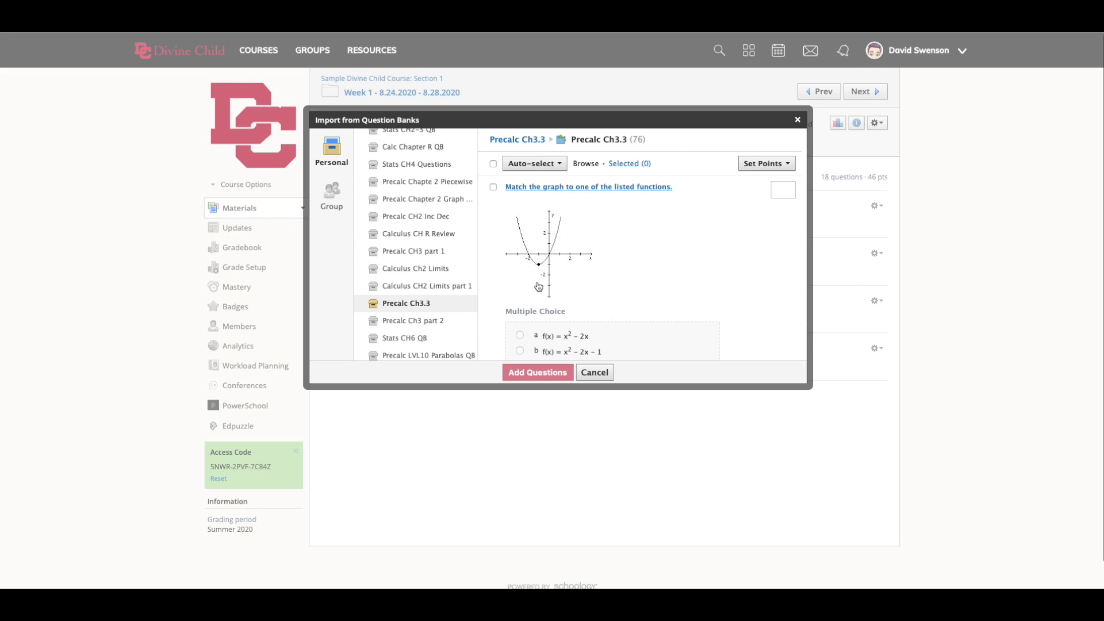
click(494, 187)
scroll(597, 293, down, 3)
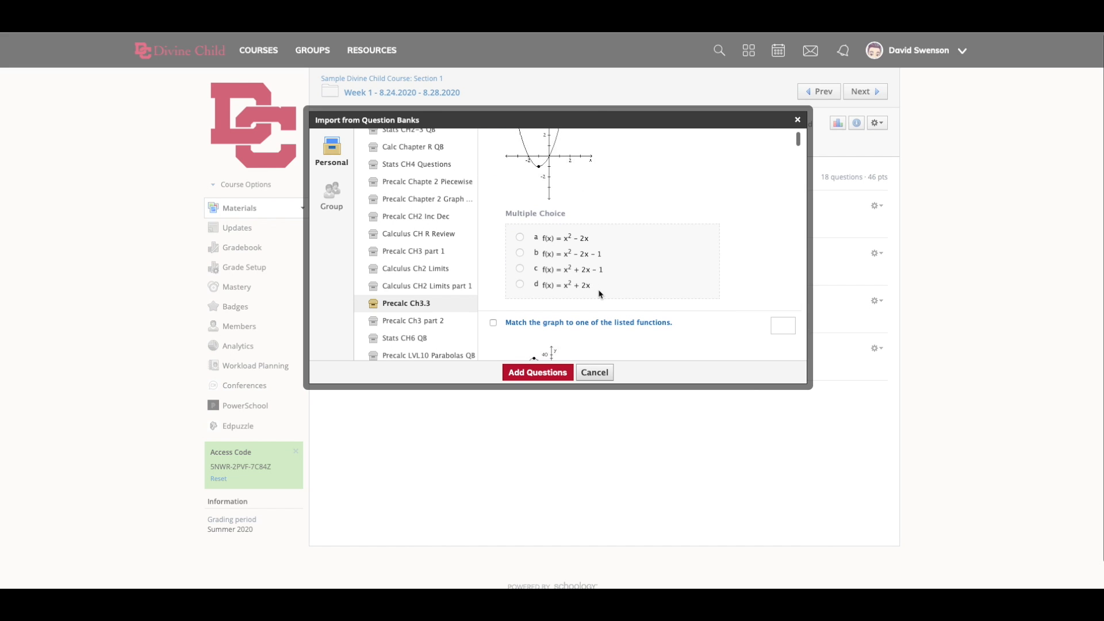
click(493, 295)
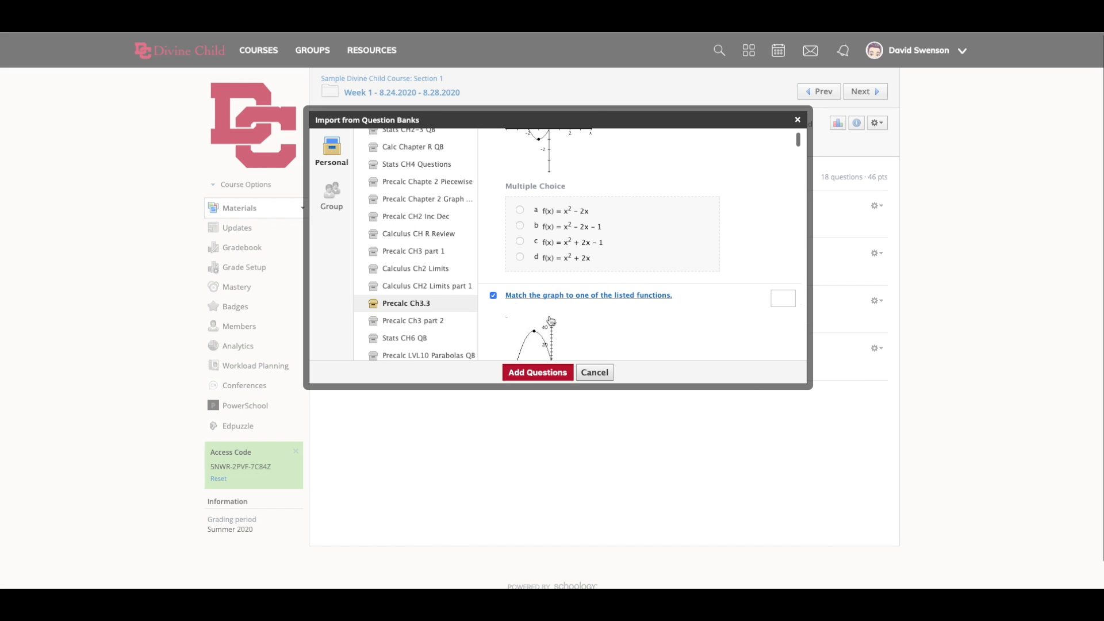
scroll(588, 311, down, 1)
scroll(620, 311, down, 3)
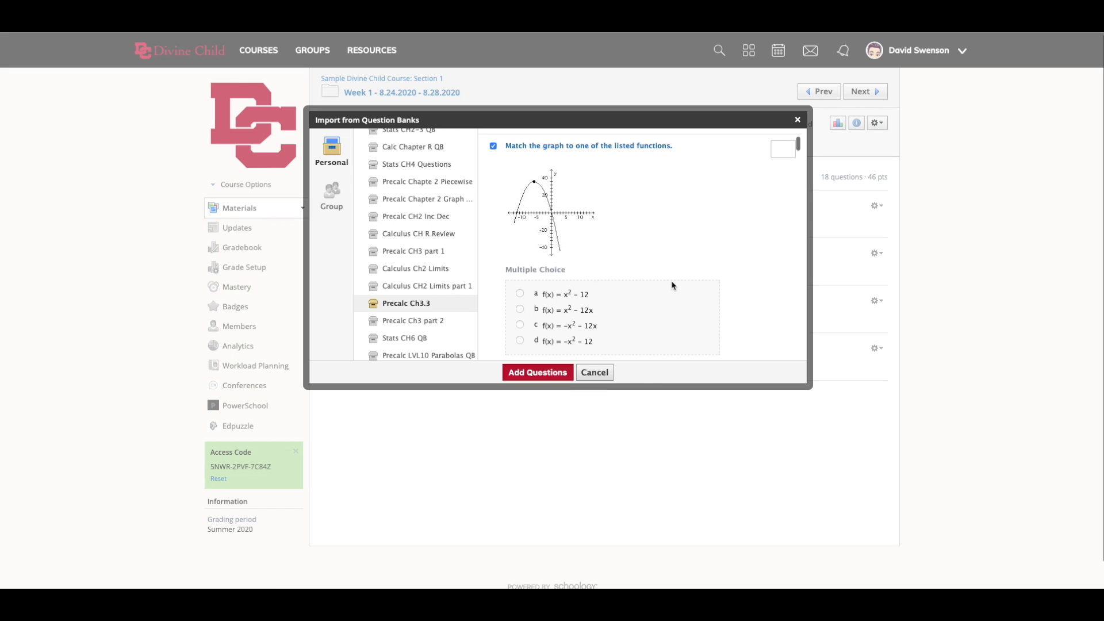
- Make the first chosen graph question worth 1 point and the second 2 points, and add both to the assessment
scroll(606, 242, up, 1)
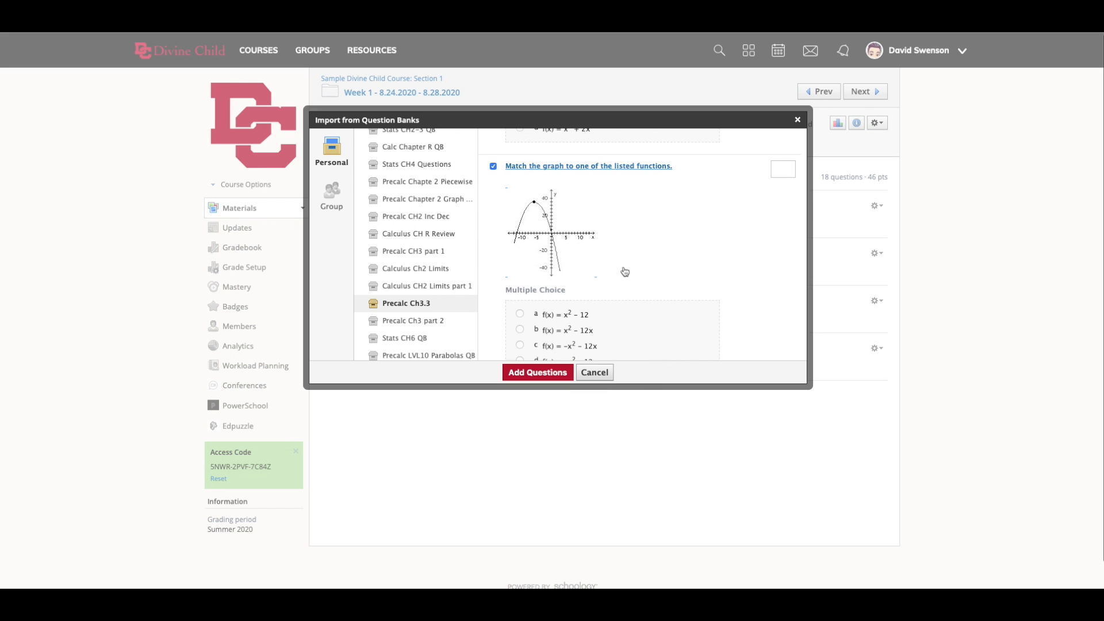
scroll(626, 271, up, 1)
scroll(625, 271, up, 3)
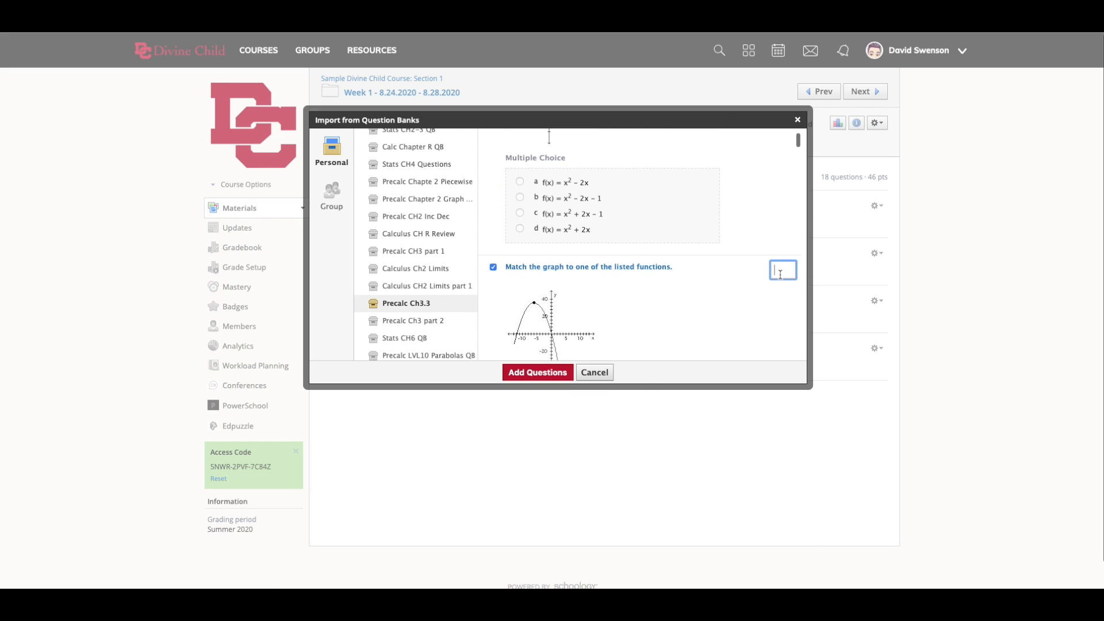
scroll(771, 230, up, 8)
click(782, 190)
click(546, 373)
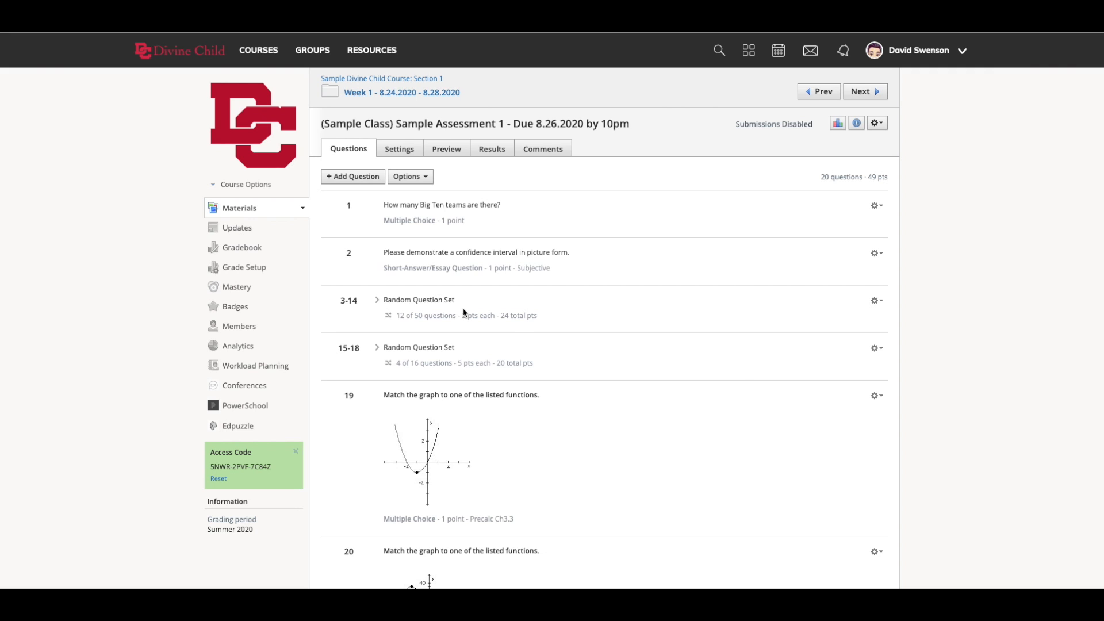
- Start a random question import and open Applications of Derivatives within Calculus Review Question Banks in the Math Department DCHS group resources
click(358, 178)
click(379, 296)
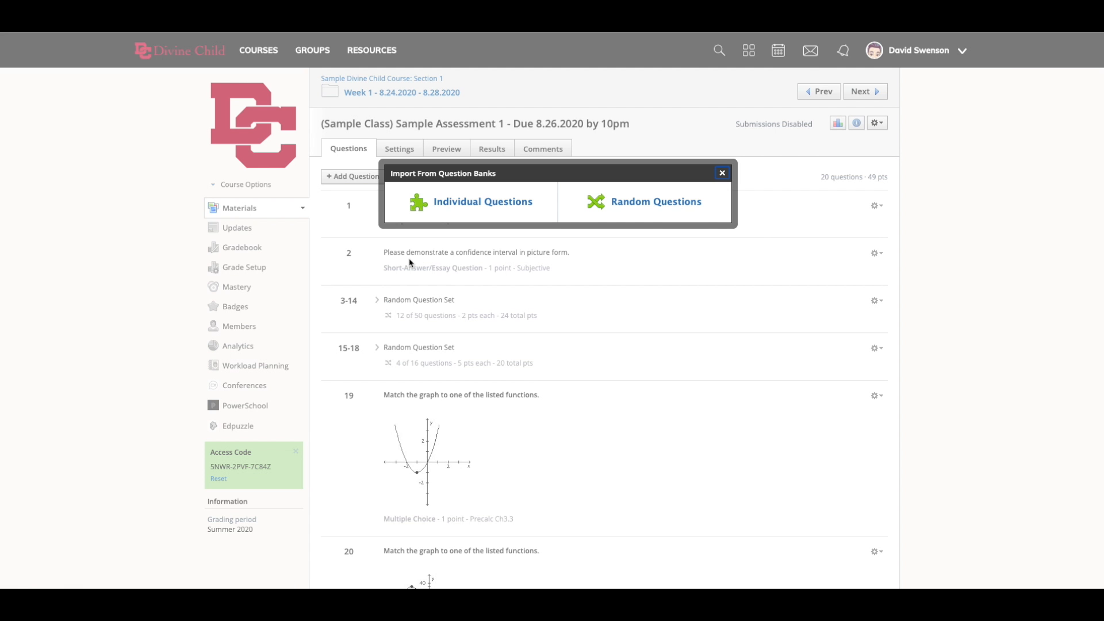
click(657, 212)
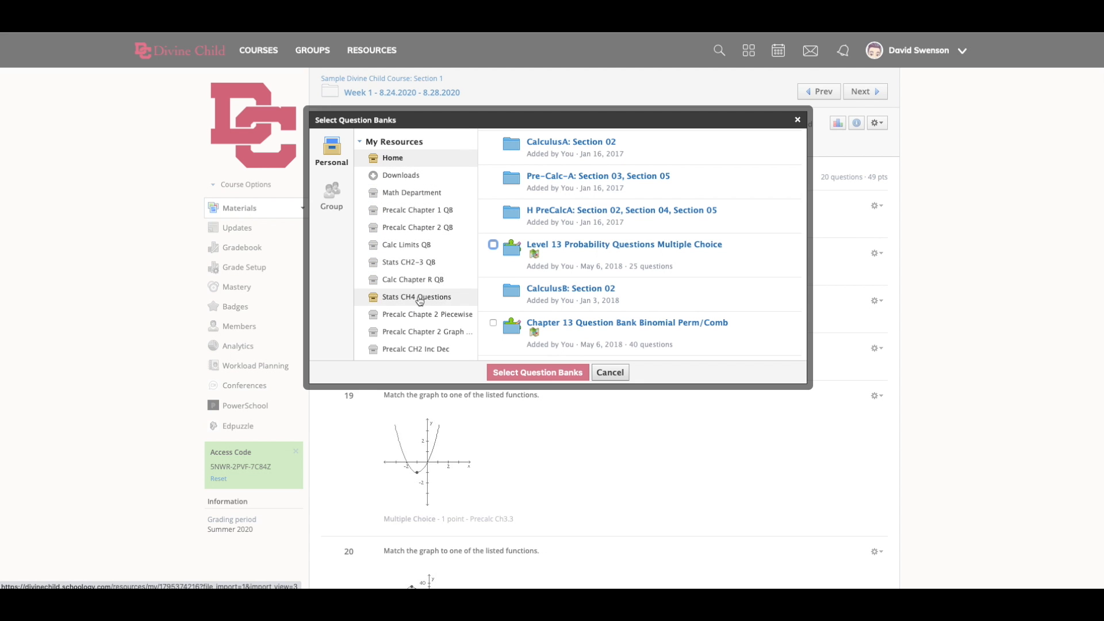
click(332, 194)
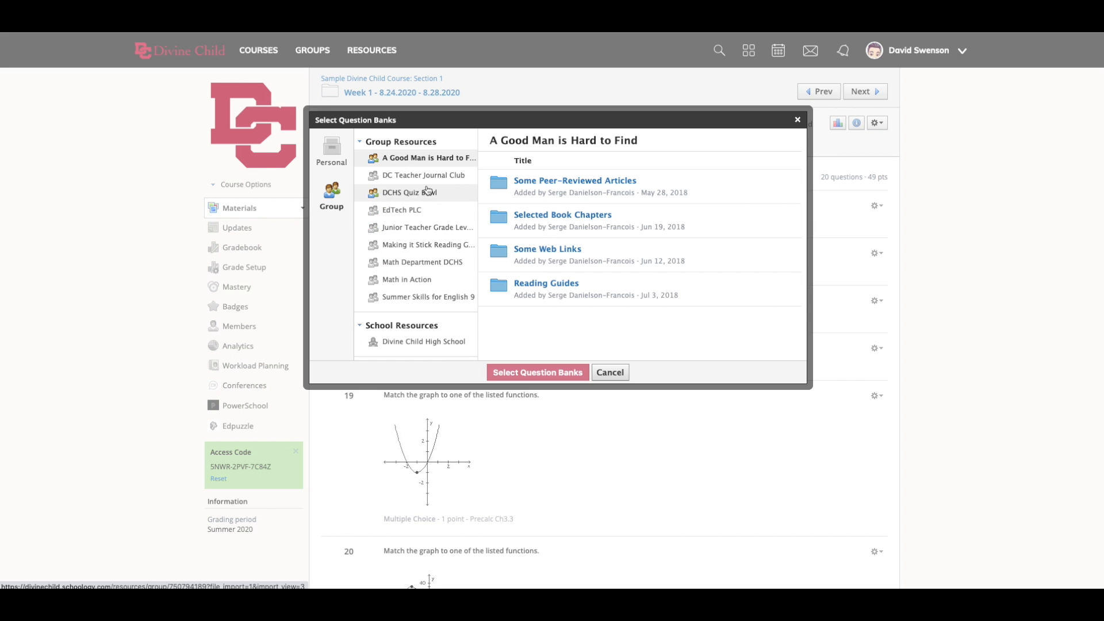
click(416, 265)
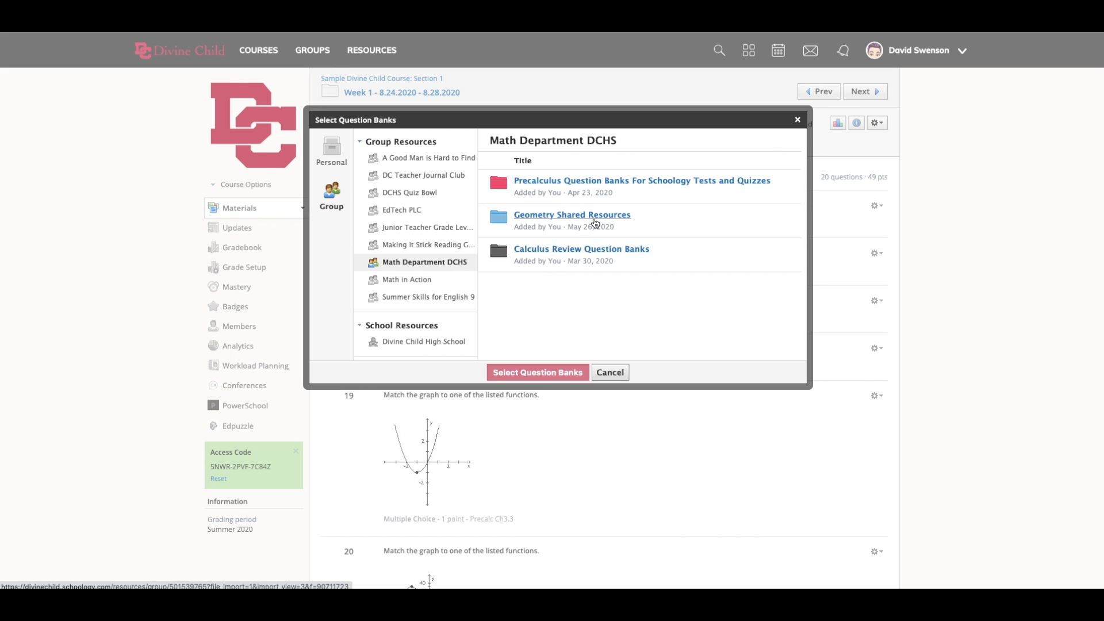
click(591, 250)
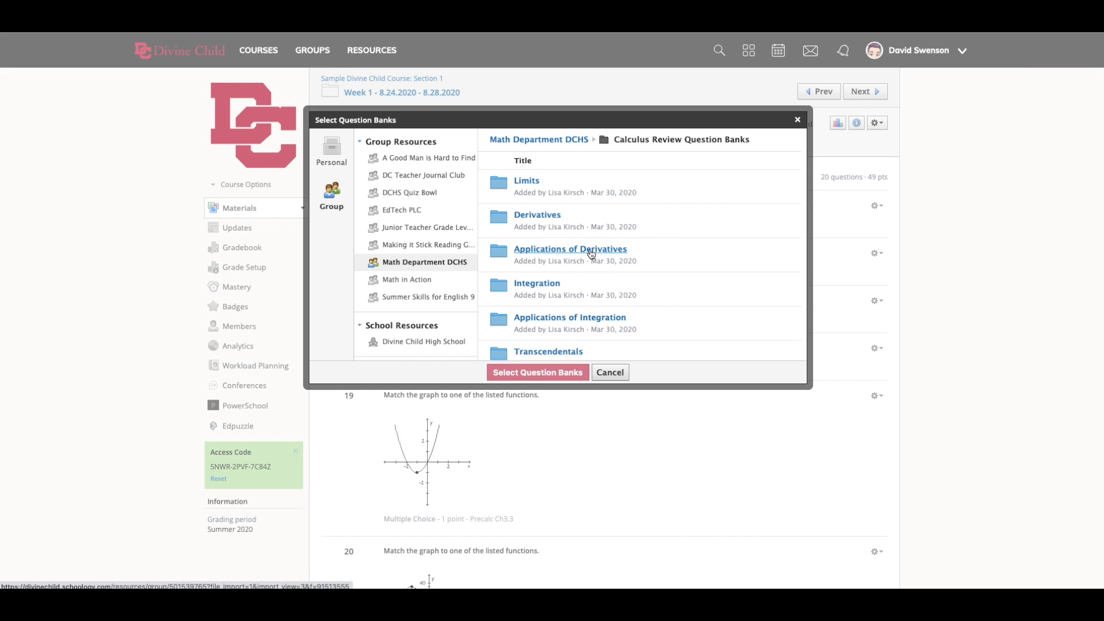
click(579, 252)
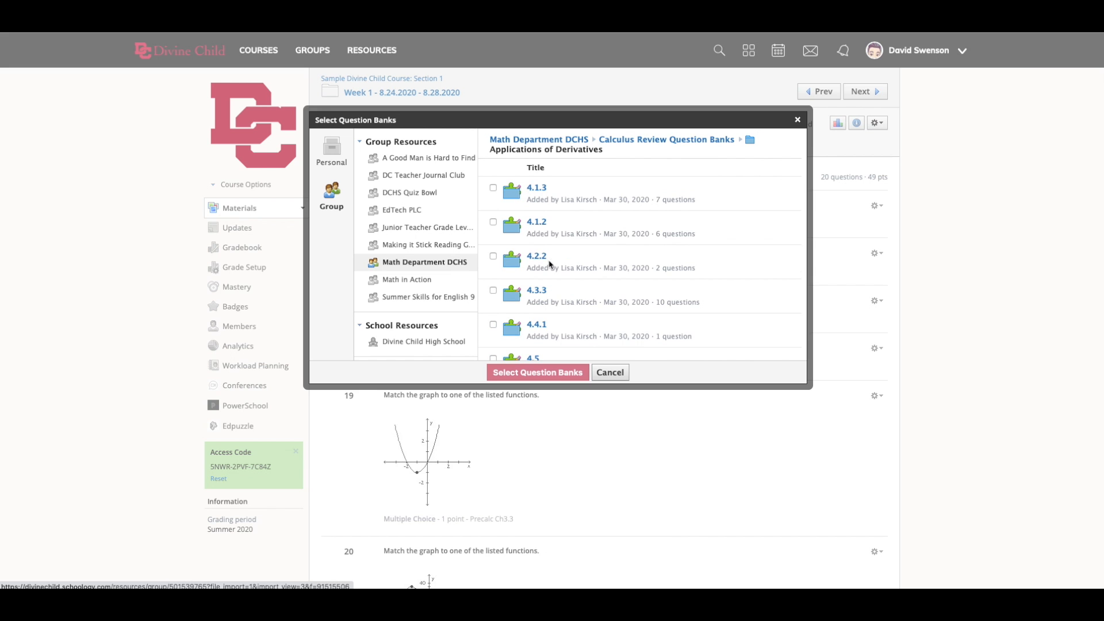
- Add 4 random questions worth 1 point each from the 4.3.3 question bank and check the updated question list
scroll(563, 305, down, 1)
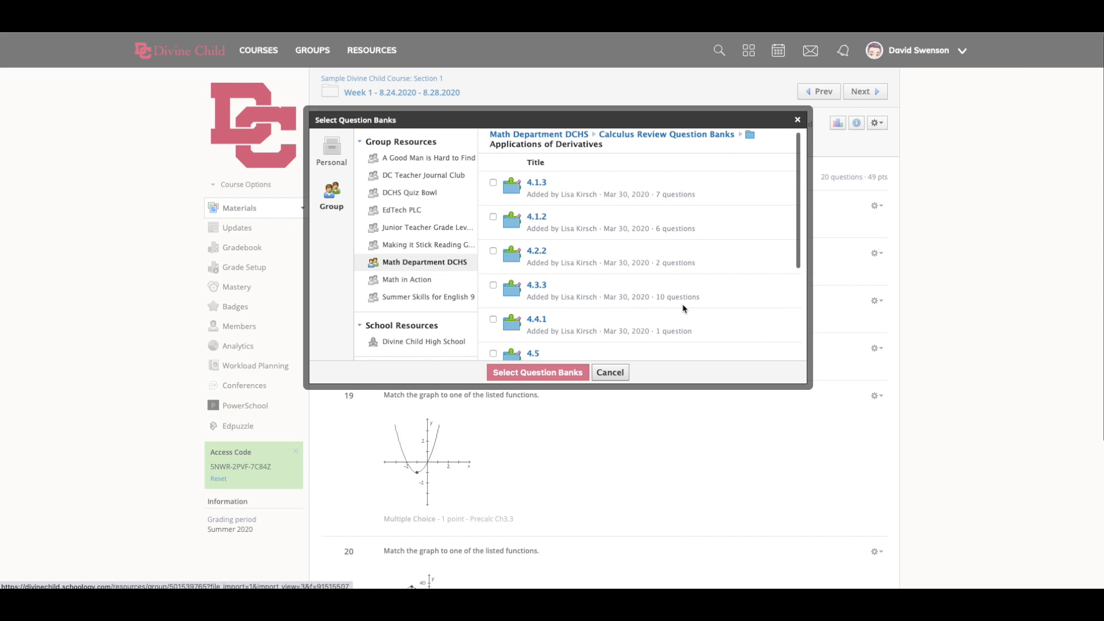
scroll(572, 291, down, 2)
click(493, 253)
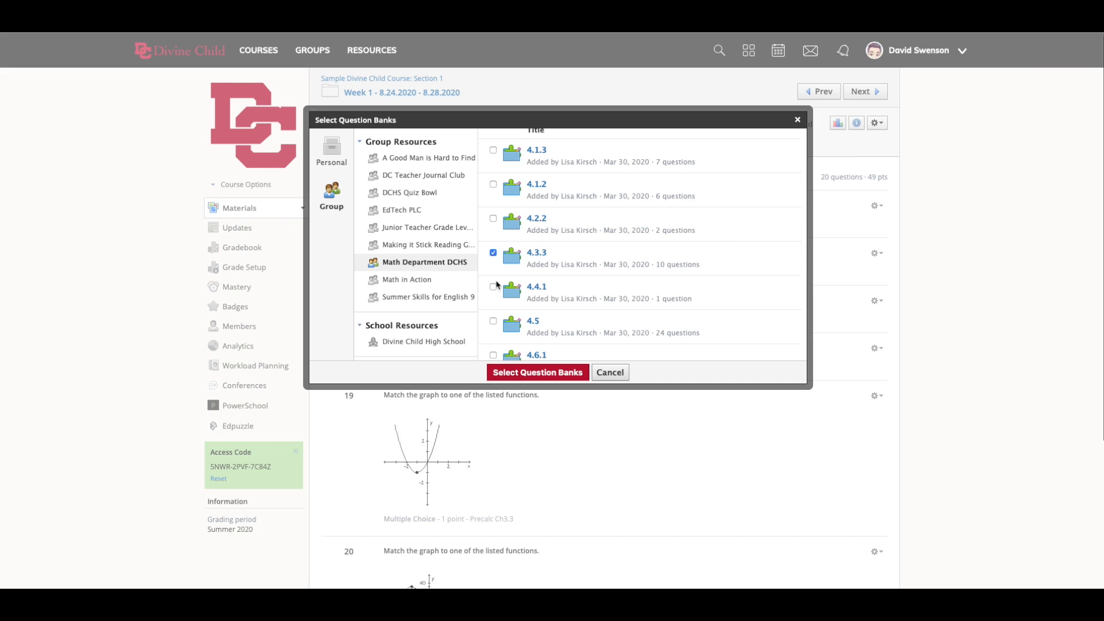
click(537, 374)
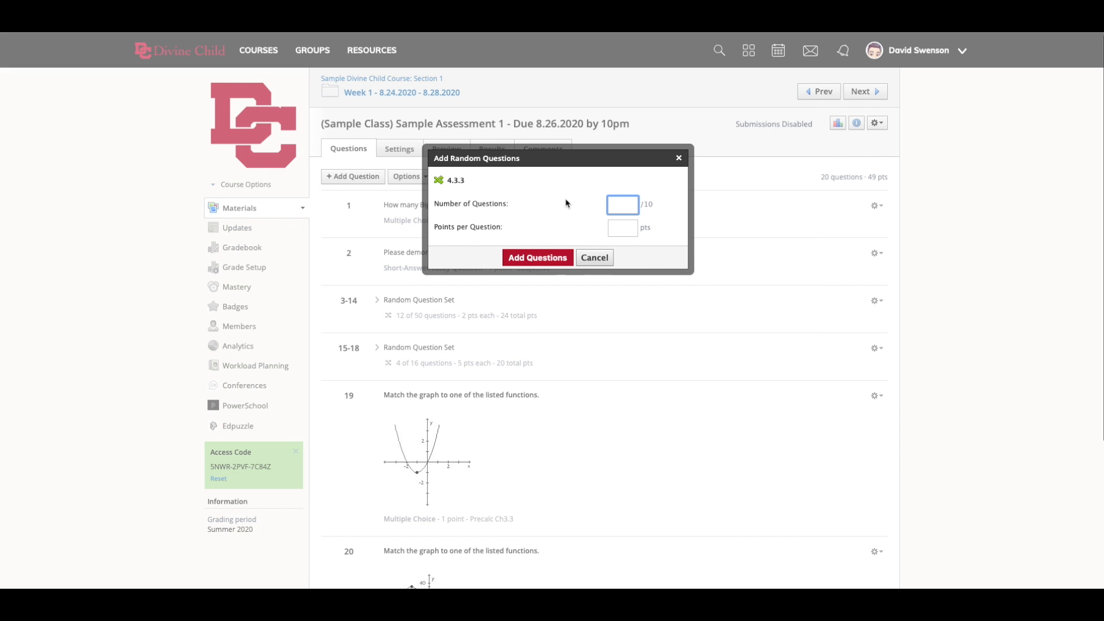
text(4)
click(620, 225)
text(1)
click(555, 255)
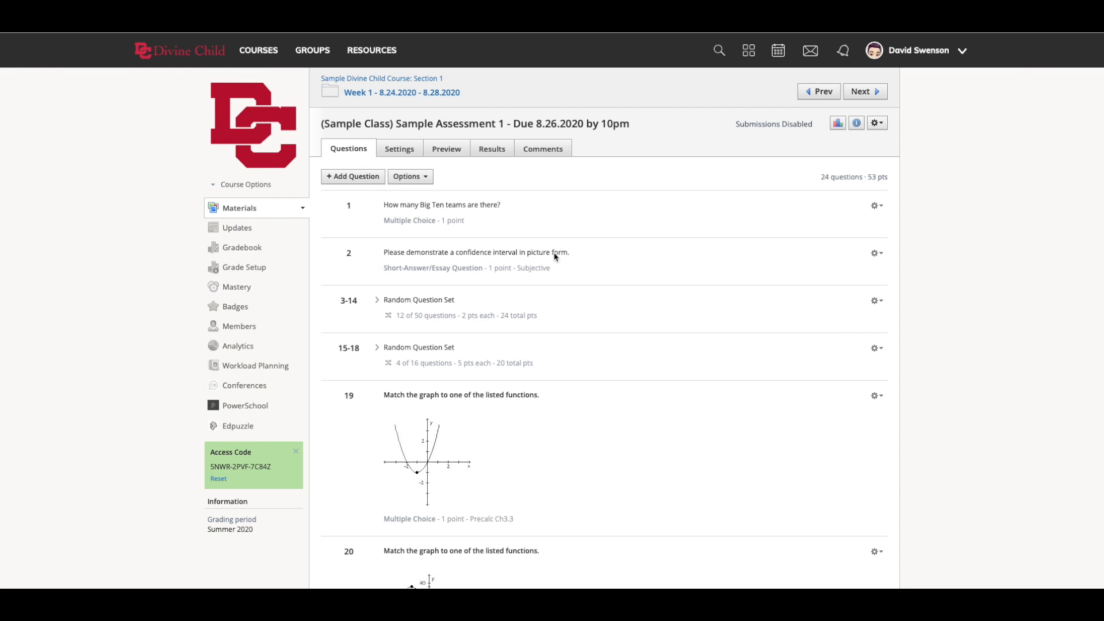
scroll(556, 256, down, 3)
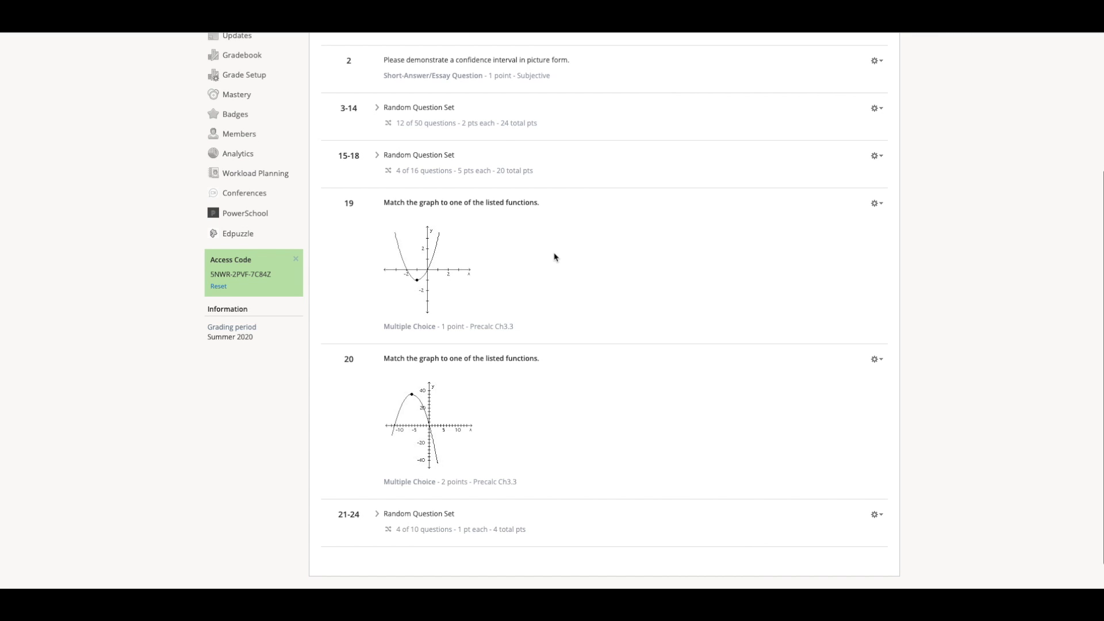
scroll(556, 257, up, 3)
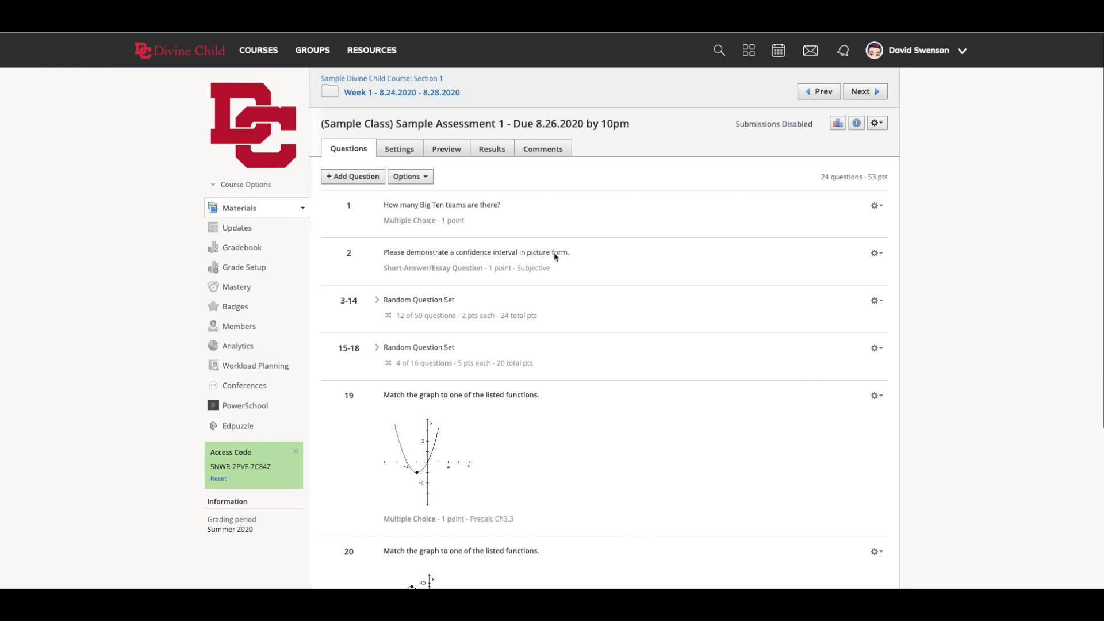